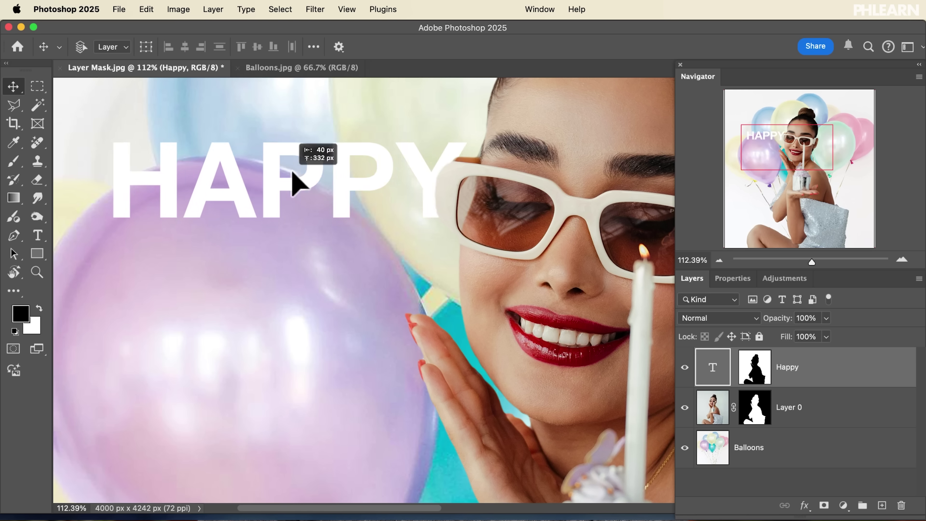
- Move the masked HAPPY text lower over the balloons so it passes behind the woman
left_click_drag(296, 182, 414, 297)
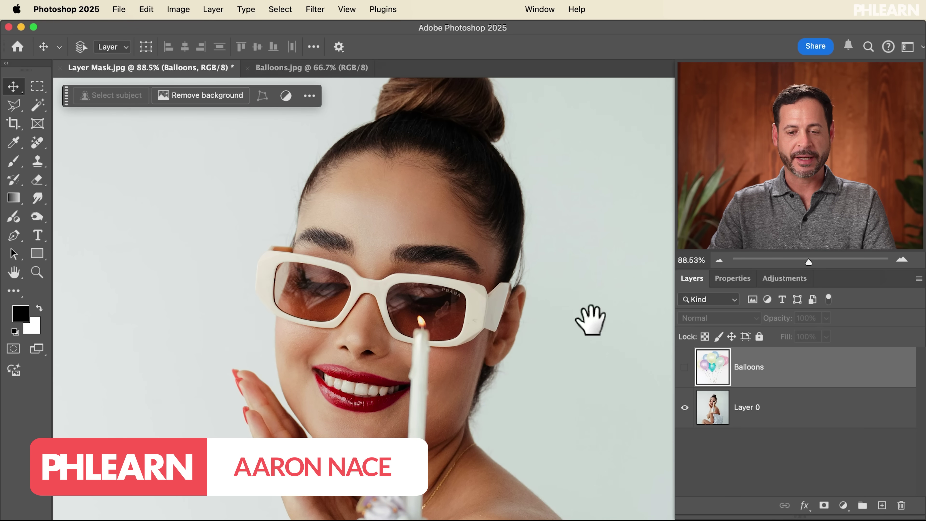
- Select the subject on Layer 0 and turn the selection into a layer mask that hides the background
left_click_drag(568, 379, 503, 363)
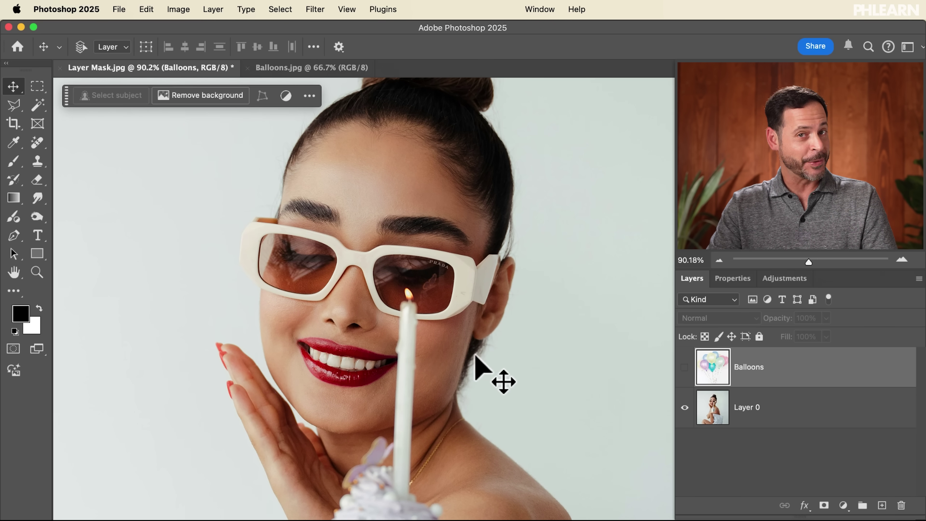
left_click(752, 415)
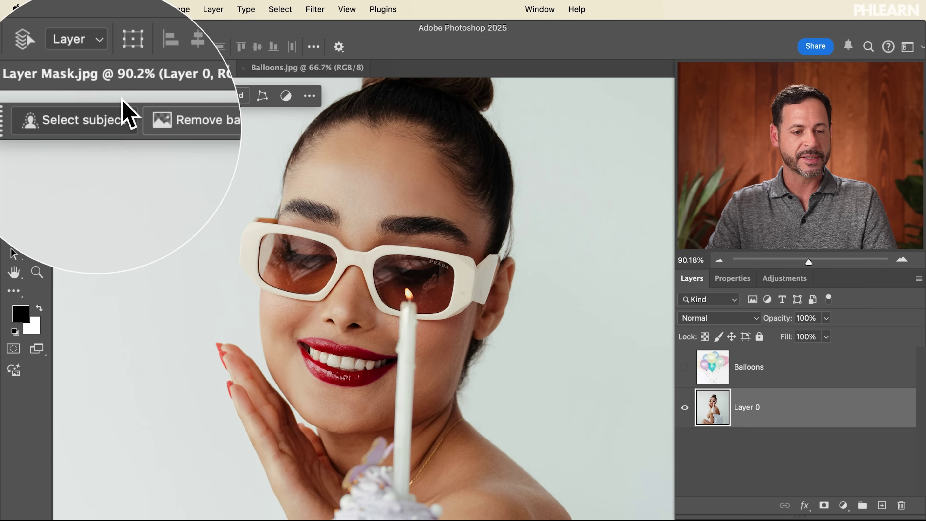
left_click(110, 96)
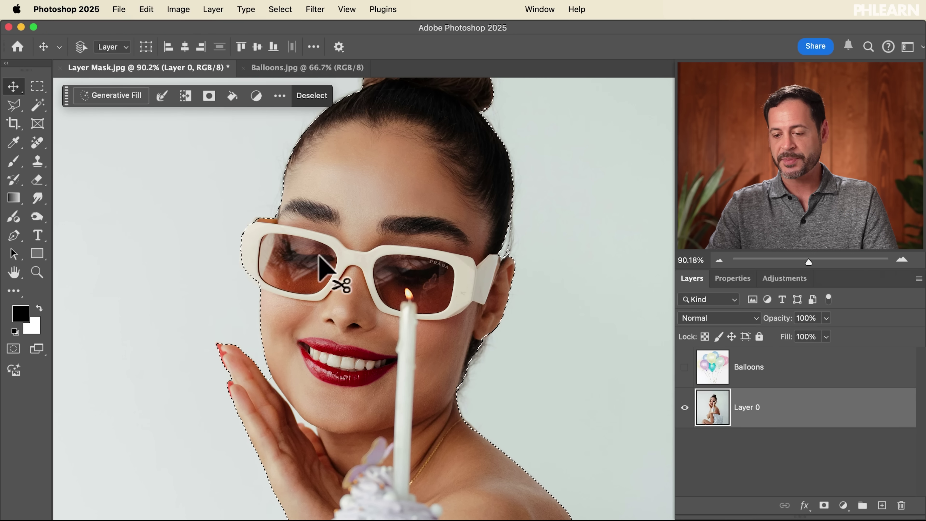
left_click(824, 506)
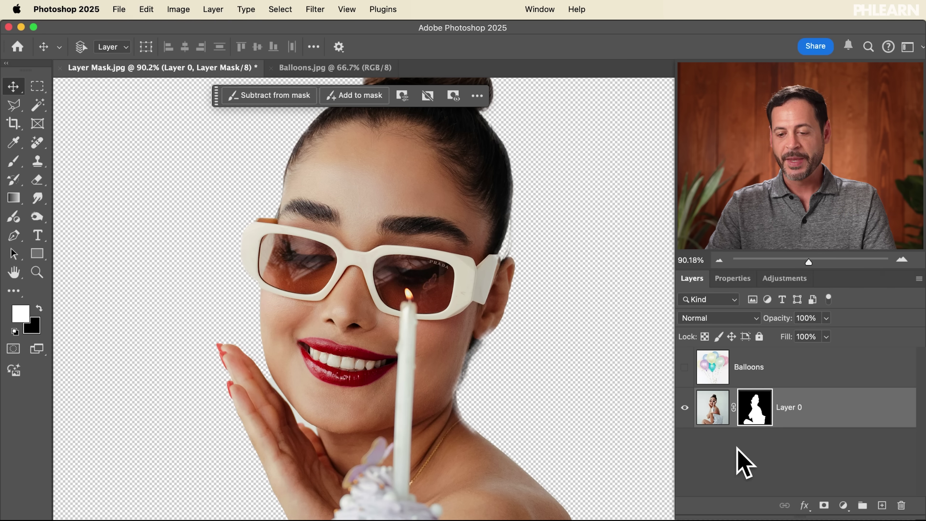
- Switch between Layer 0's image and its layer mask to compare which one is active for editing
left_click(717, 412)
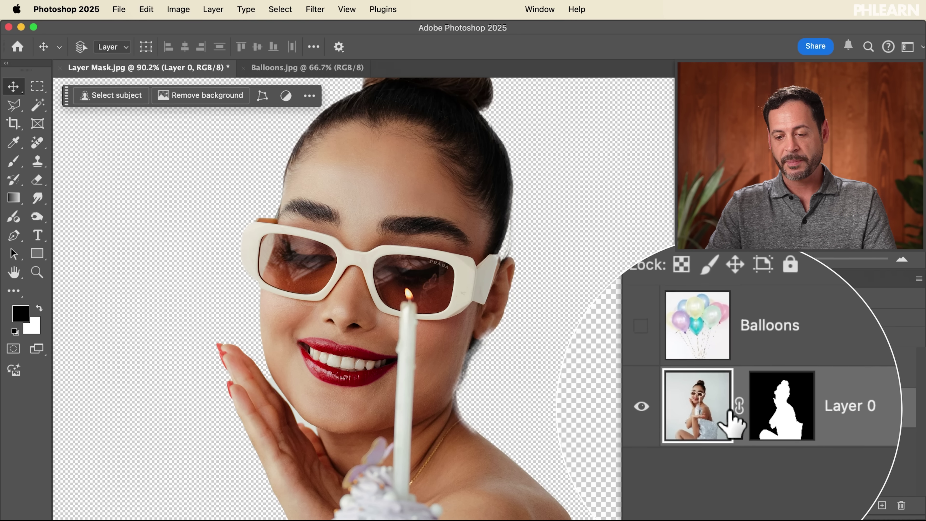
left_click(752, 414)
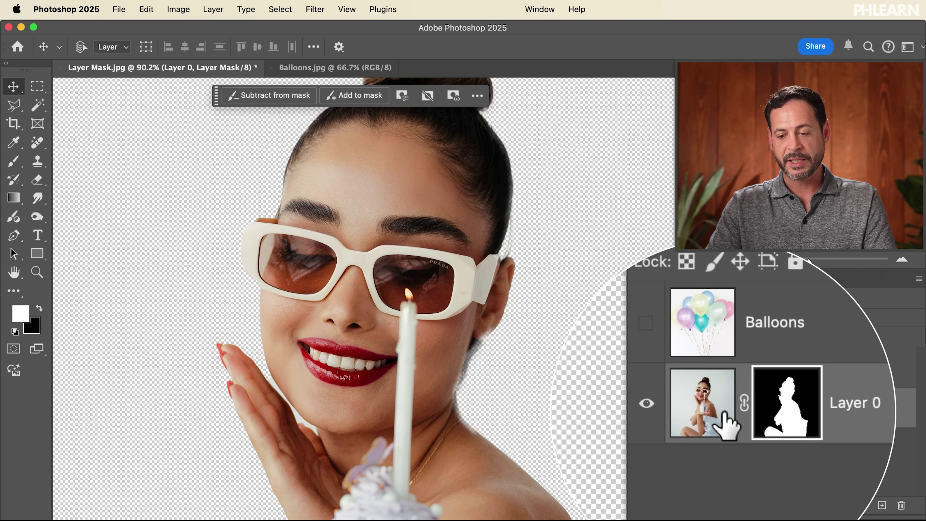
left_click(726, 423)
left_click(755, 419)
left_click(724, 424)
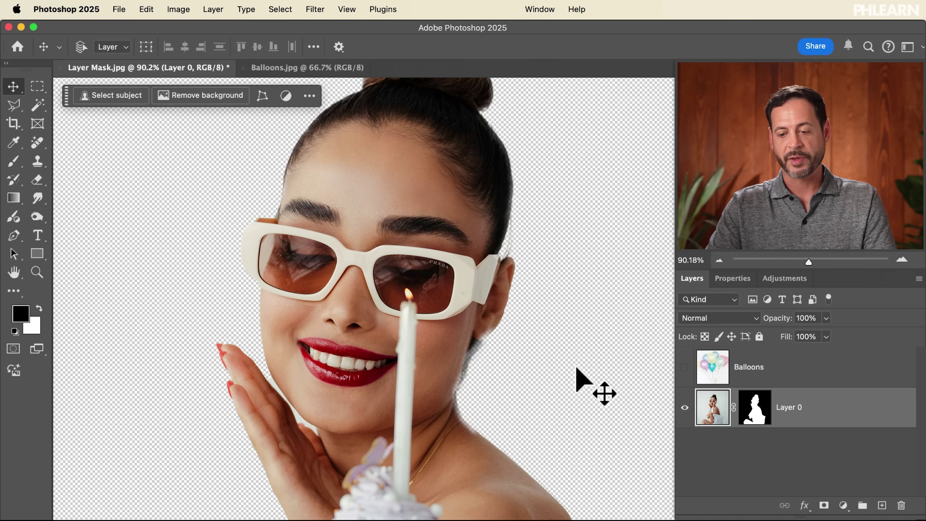
left_click(744, 410)
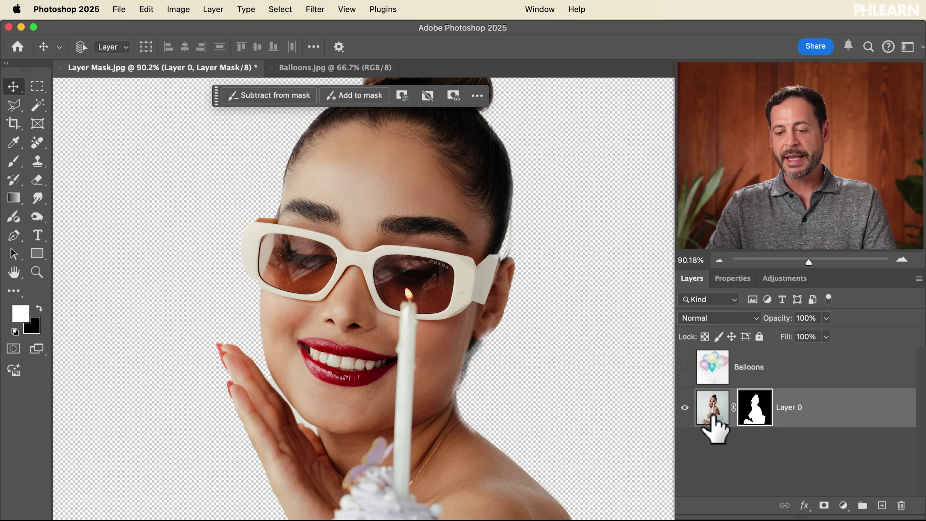
- Show the Balloons layer and move it below Layer 0 so the balloons appear behind the woman
left_click(685, 368)
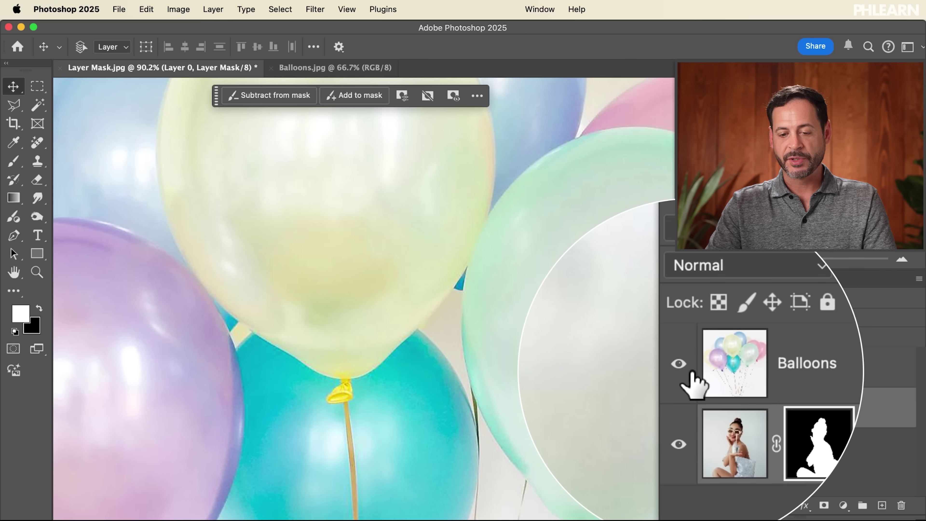
left_click(748, 371)
left_click_drag(752, 370, 748, 438)
left_click_drag(497, 343, 461, 348)
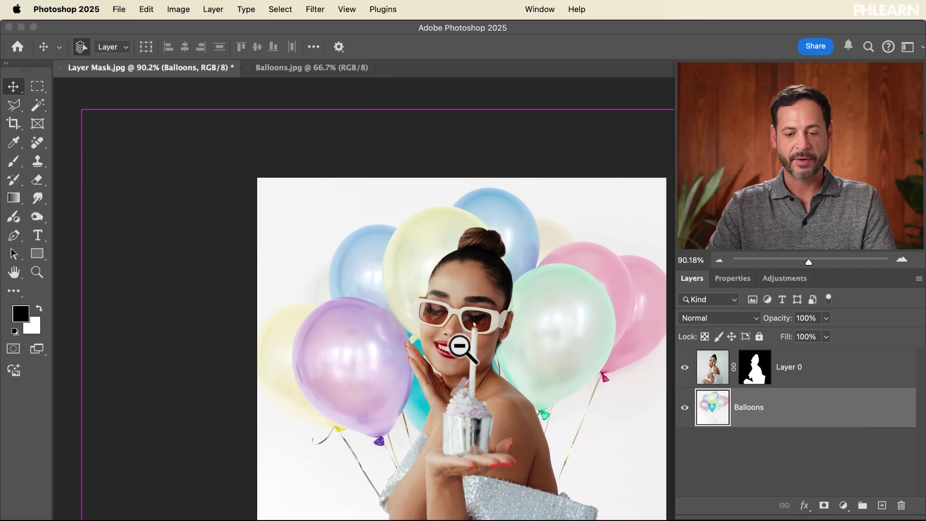
left_click_drag(506, 393, 436, 333)
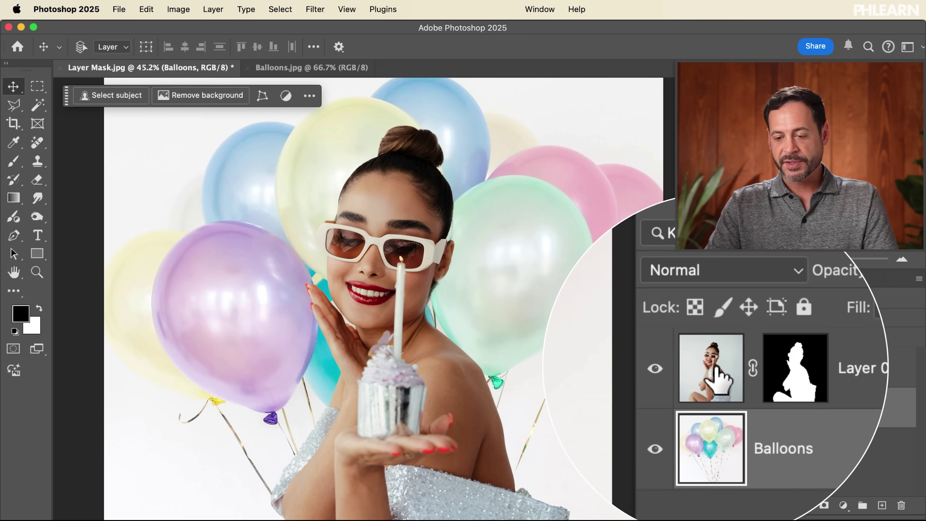
- Alternate between the image and mask of the woman's layer, leaving the mask active
left_click(722, 378)
left_click(752, 376)
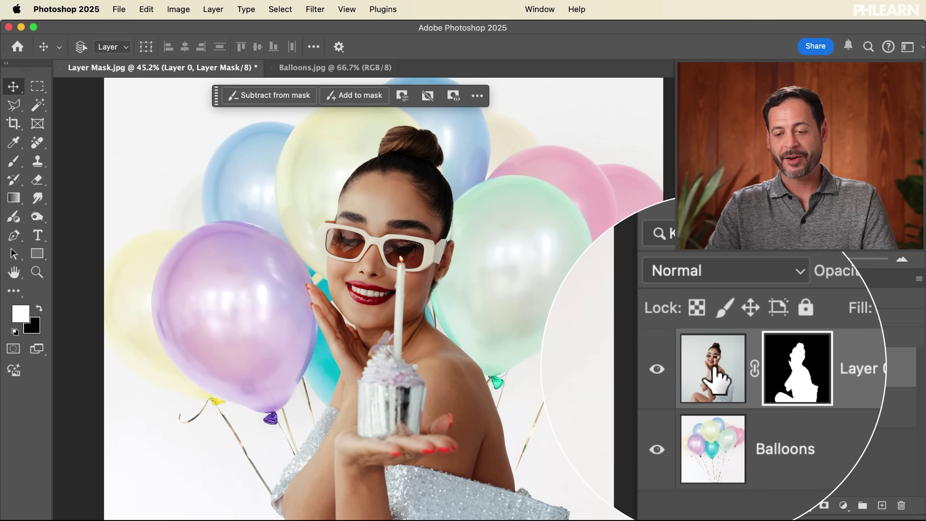
left_click(714, 367)
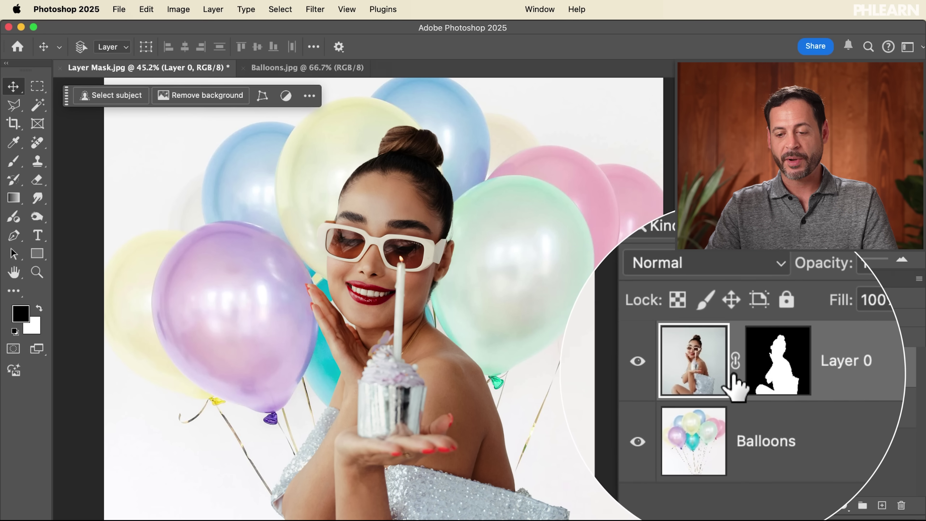
left_click(753, 371)
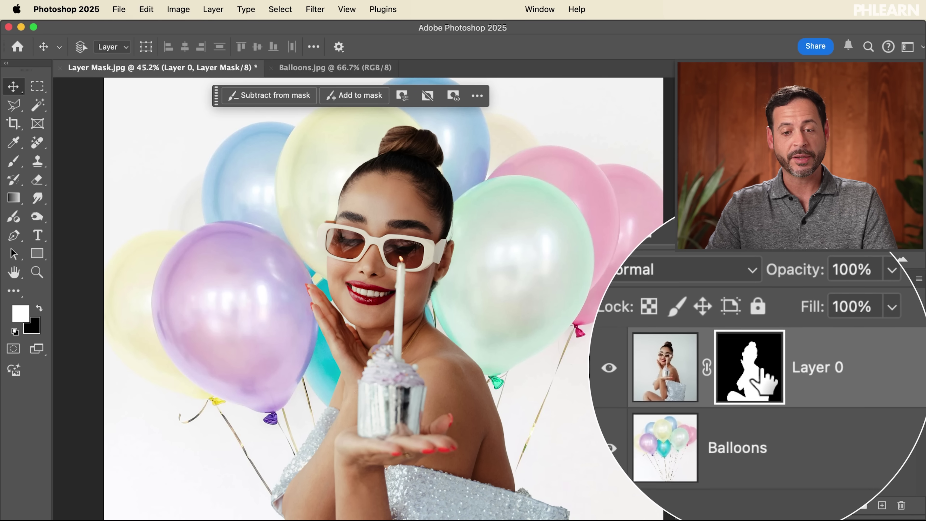
- View Layer 0's mask as Black and White and as Overlay, and return the view to On Layers
left_click(454, 97)
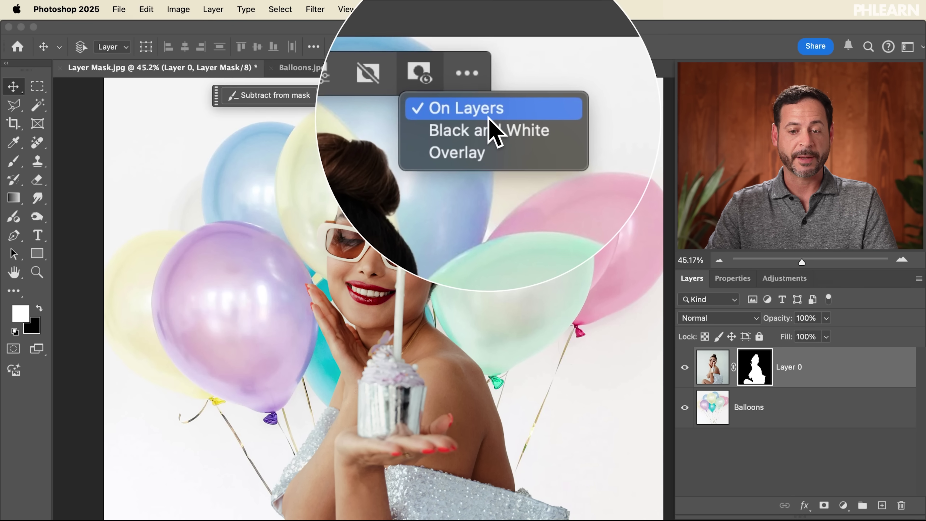
left_click(491, 128)
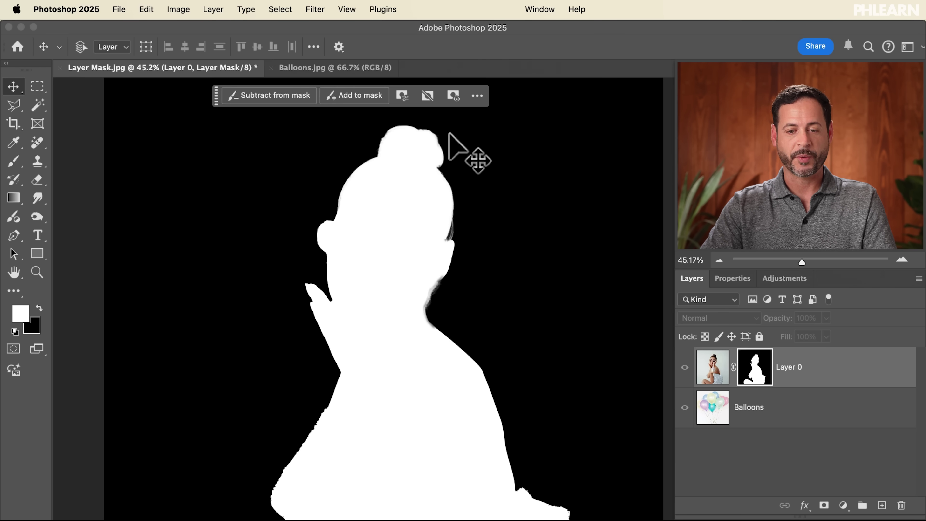
left_click(454, 96)
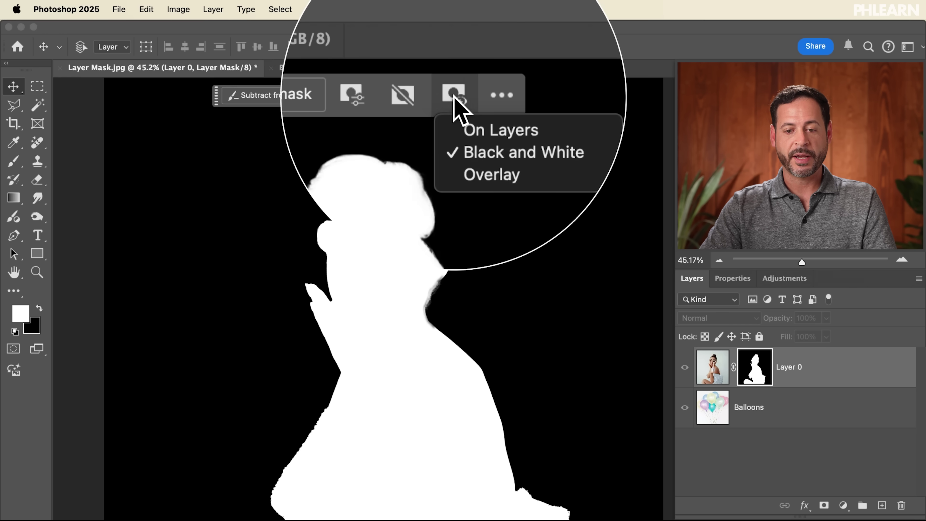
left_click(471, 138)
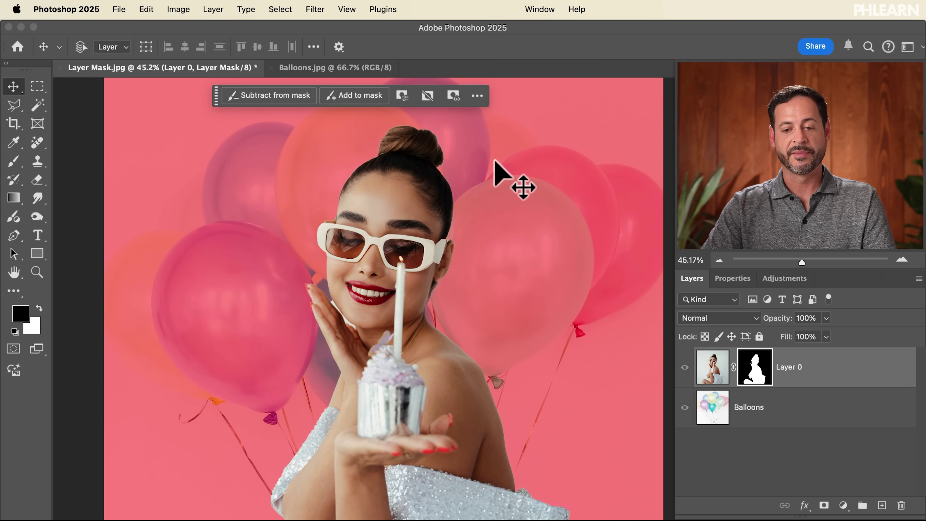
left_click(454, 97)
left_click(468, 113)
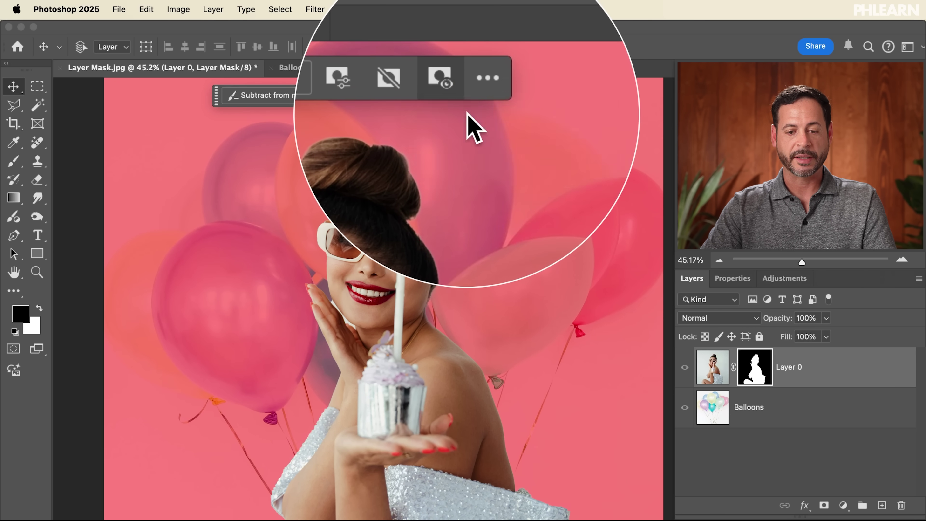
- Disable and re-enable Layer 0's mask several times to compare the photo with and without masking
left_click(429, 97)
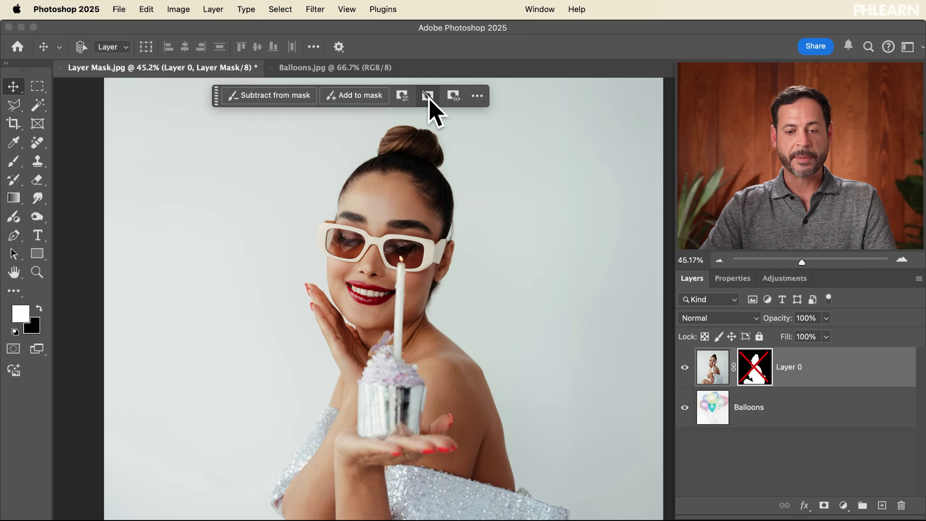
left_click(429, 97)
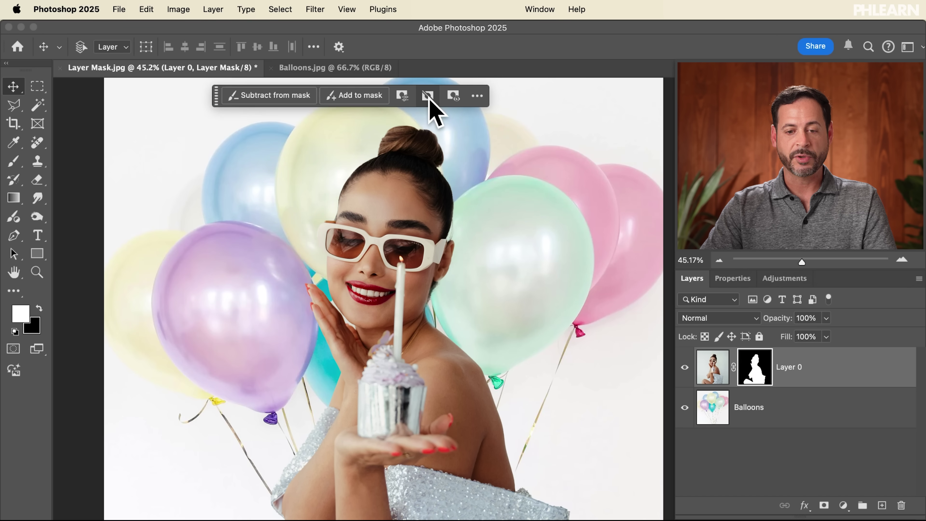
left_click(428, 96)
left_click(428, 95)
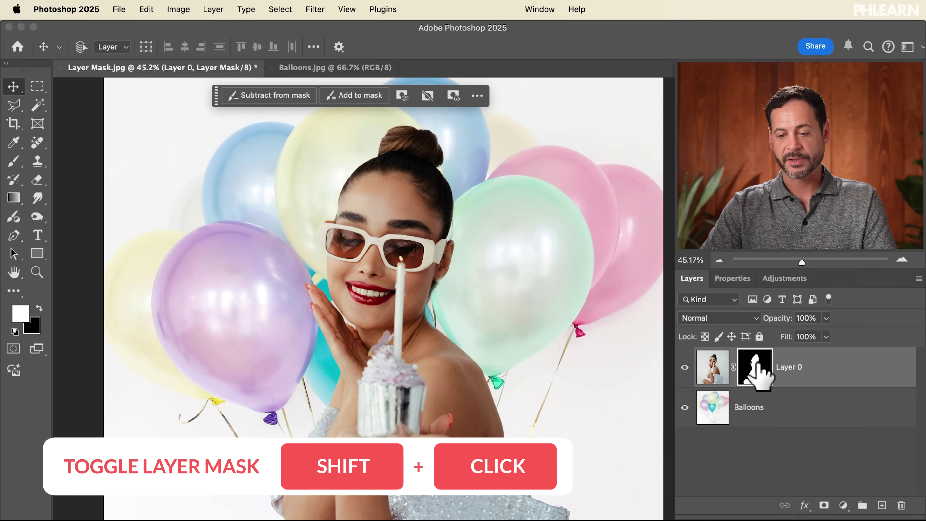
left_click(757, 374, "shift")
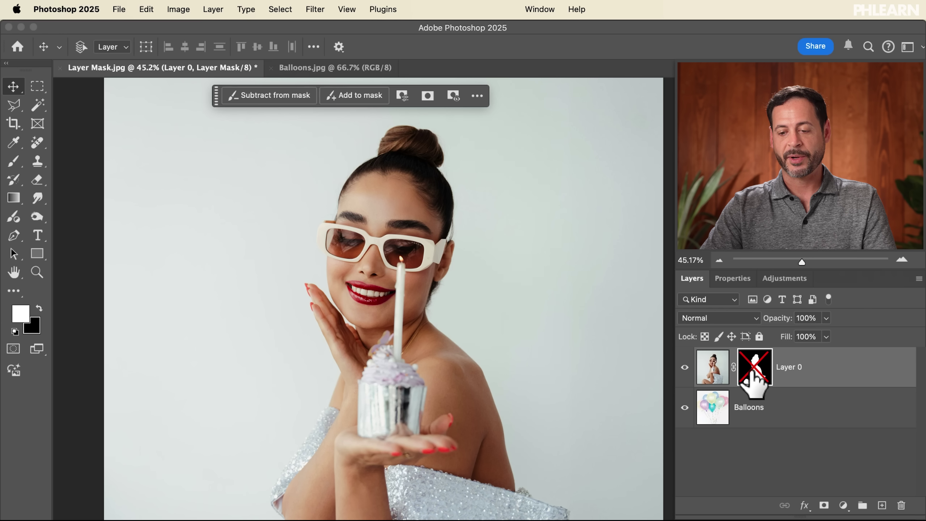
left_click(754, 373, "shift")
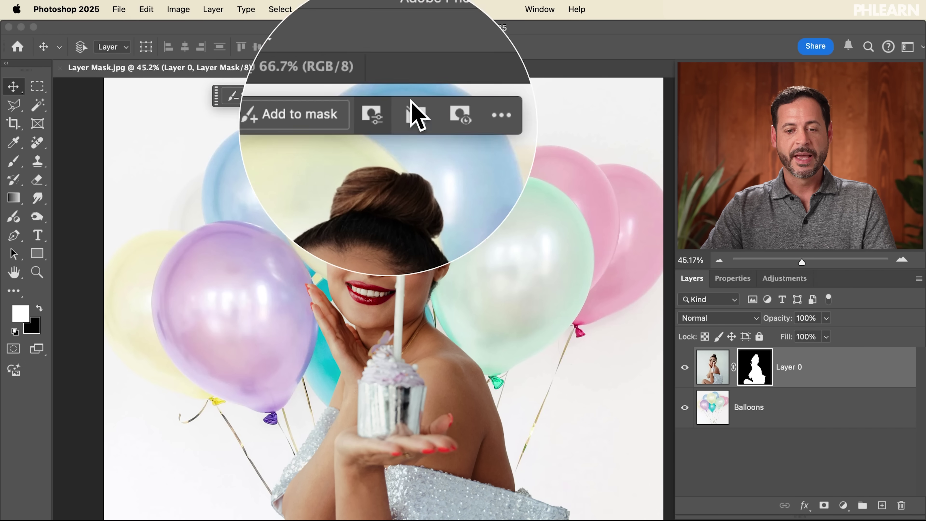
- Try lowering the density of Layer 0's mask to 20%, and restore it to 100%
left_click(406, 99)
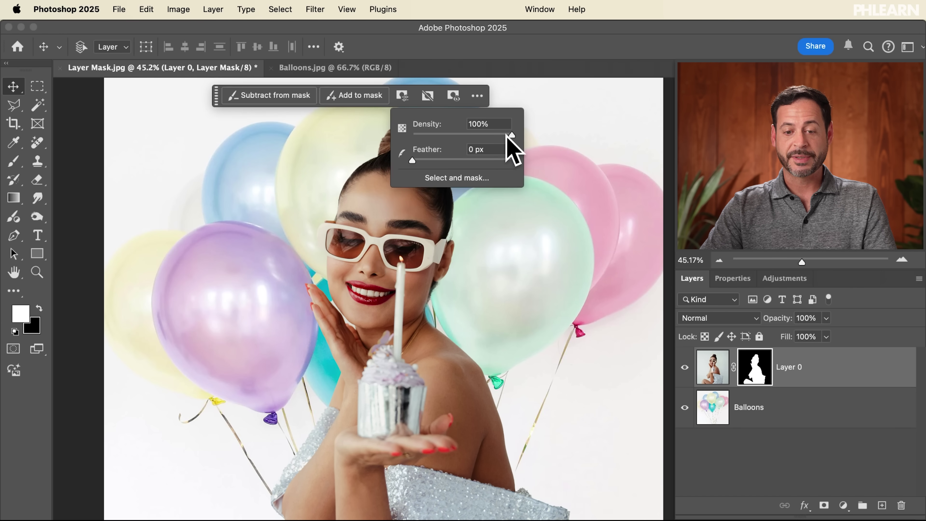
left_click_drag(508, 138, 492, 135)
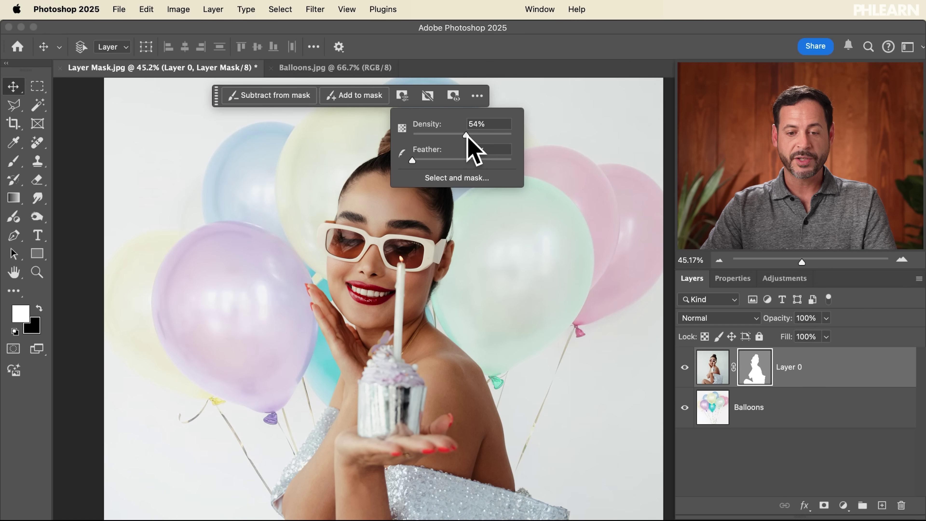
left_click_drag(449, 137, 448, 137)
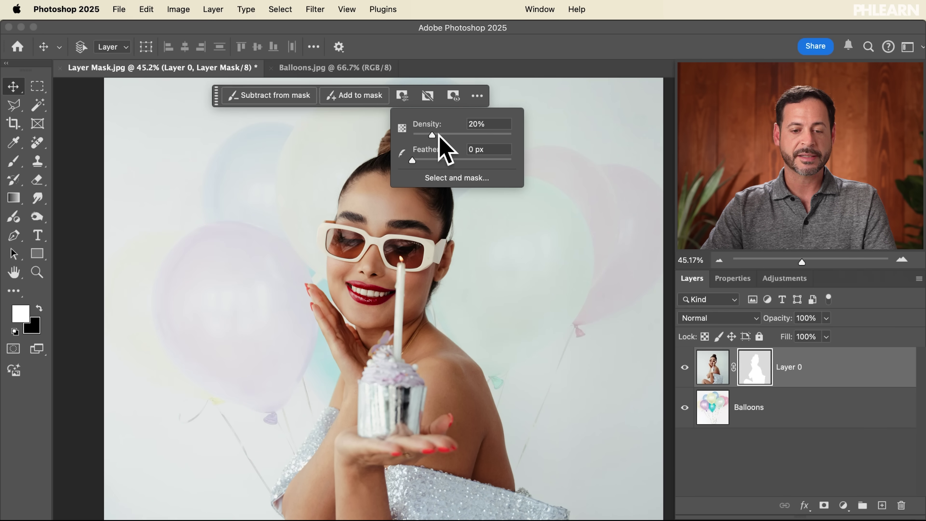
left_click_drag(432, 135, 442, 135)
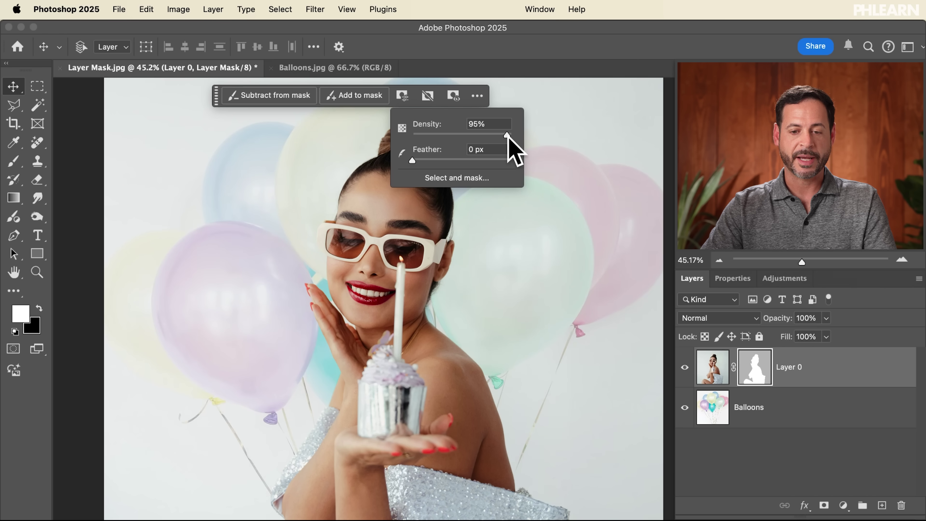
left_click_drag(509, 138, 533, 138)
- Try different feather amounts on Layer 0's mask, reduce the feather to about 1.5 px, and close the mask settings
left_click_drag(415, 161, 429, 161)
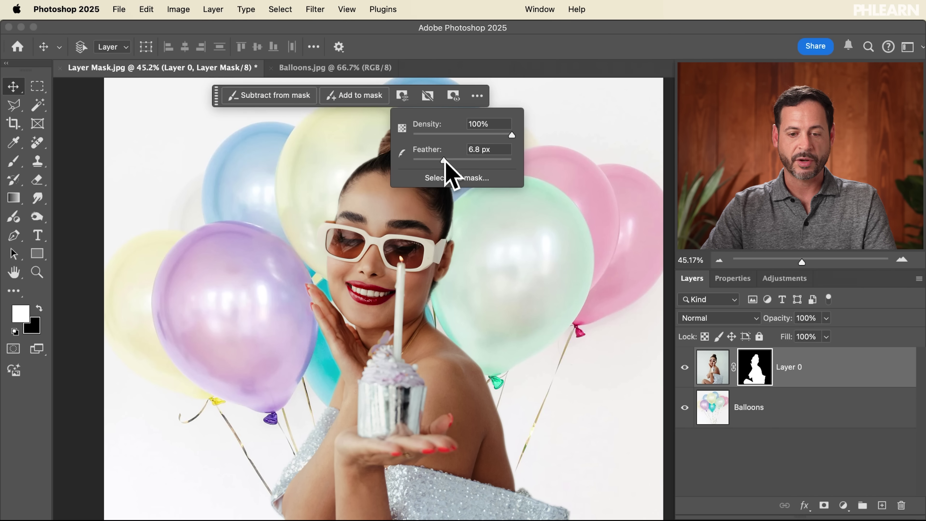
left_click_drag(473, 160, 462, 161)
left_click_drag(463, 160, 446, 160)
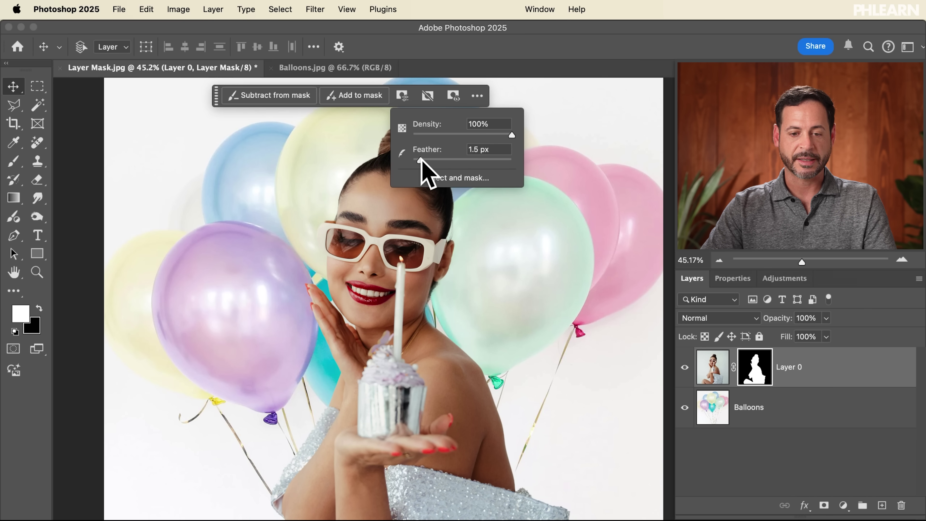
left_click(395, 106)
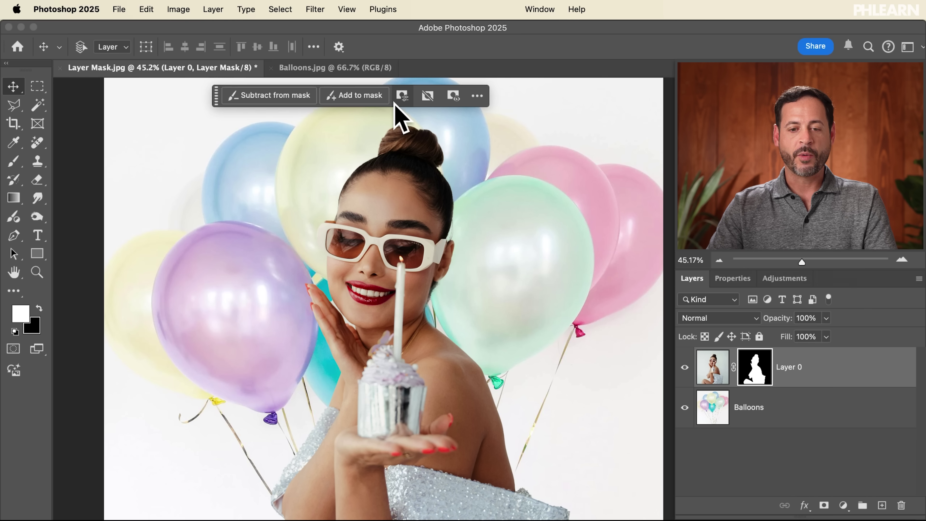
- Paint white on Layer 0's mask with a 125 px brush on both sides of the woman's head to reveal the original grey background
left_click(339, 102)
left_click(286, 97)
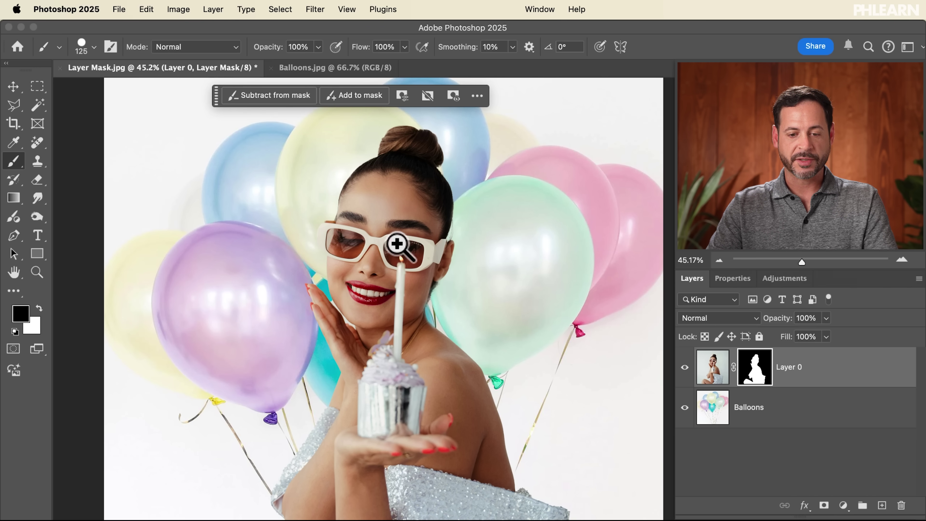
mouse_move(397, 243)
left_mouse_down()
mouse_move(434, 221)
mouse_move(383, 310)
left_mouse_up()
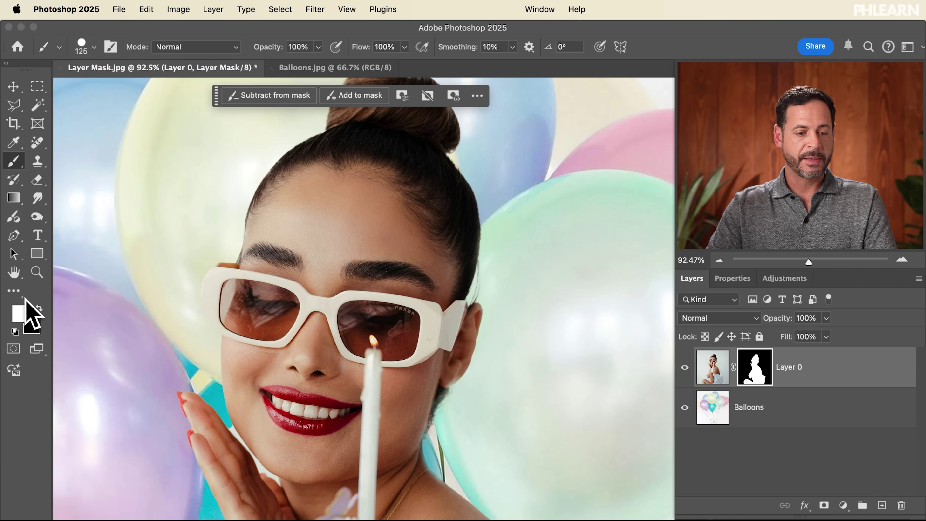
mouse_move(431, 226)
left_mouse_down()
mouse_move(445, 238)
mouse_move(438, 290)
mouse_move(517, 232)
mouse_move(451, 404)
mouse_move(438, 472)
mouse_move(504, 356)
mouse_move(486, 422)
left_mouse_up()
mouse_move(236, 440)
left_mouse_down()
mouse_move(227, 265)
mouse_move(176, 331)
mouse_move(217, 383)
mouse_move(163, 269)
mouse_move(149, 356)
mouse_move(198, 323)
mouse_move(216, 224)
left_mouse_up()
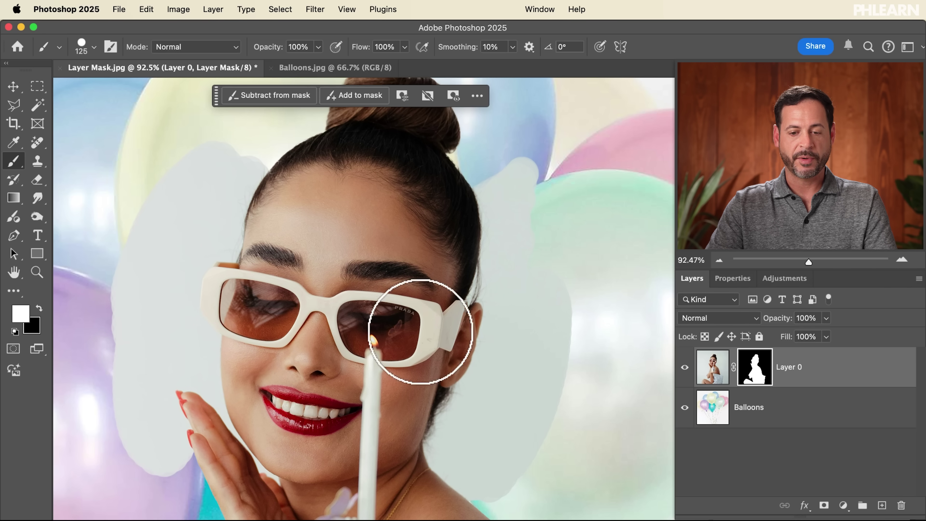
- Paint more white on Layer 0's mask beside the woman's head, and undo all the white strokes around it
mouse_move(544, 310)
left_mouse_down()
mouse_move(482, 148)
mouse_move(482, 258)
mouse_move(533, 281)
left_mouse_up()
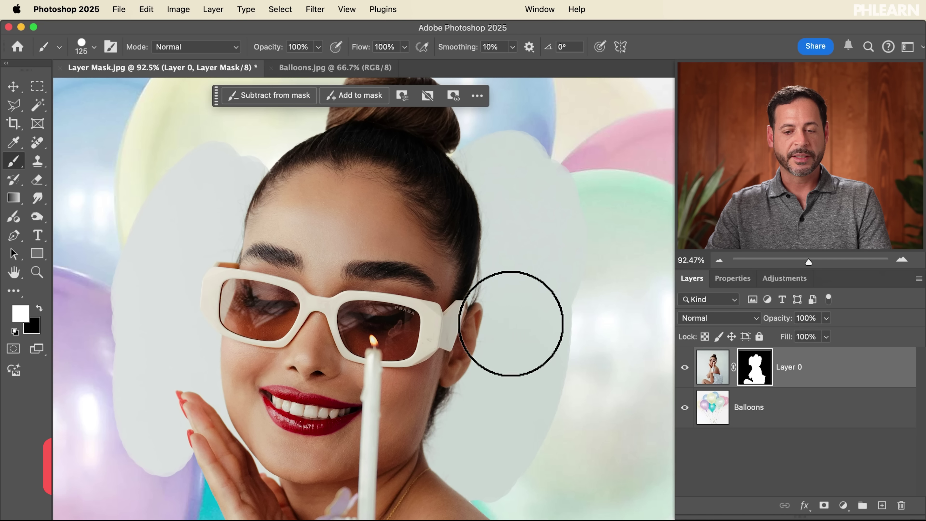
key("super+z")
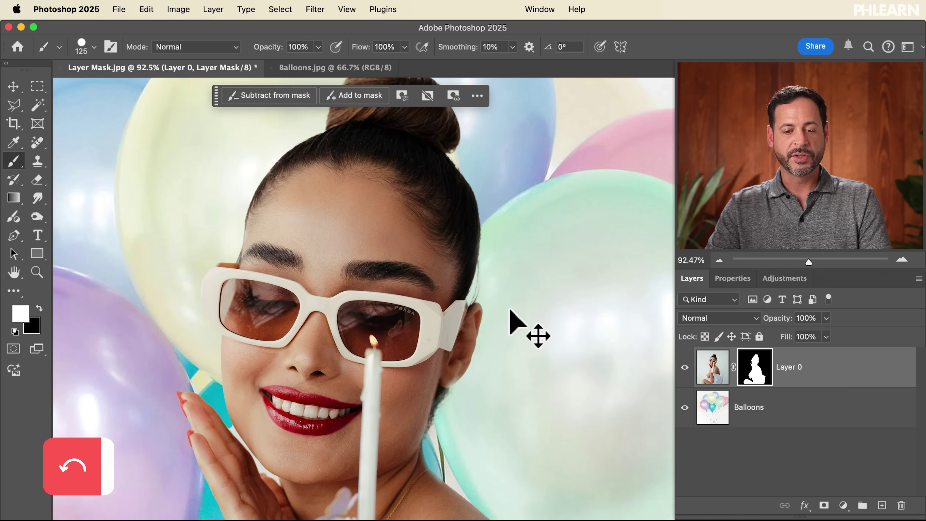
- Paint black on Layer 0's mask with the 125 px brush to hide the woman's hair bun
left_click(270, 96)
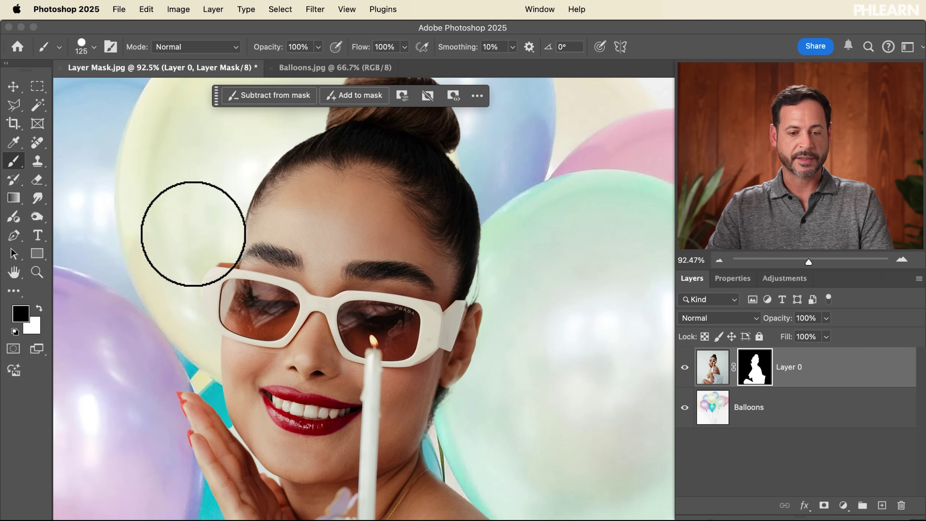
left_click_drag(331, 227, 318, 326)
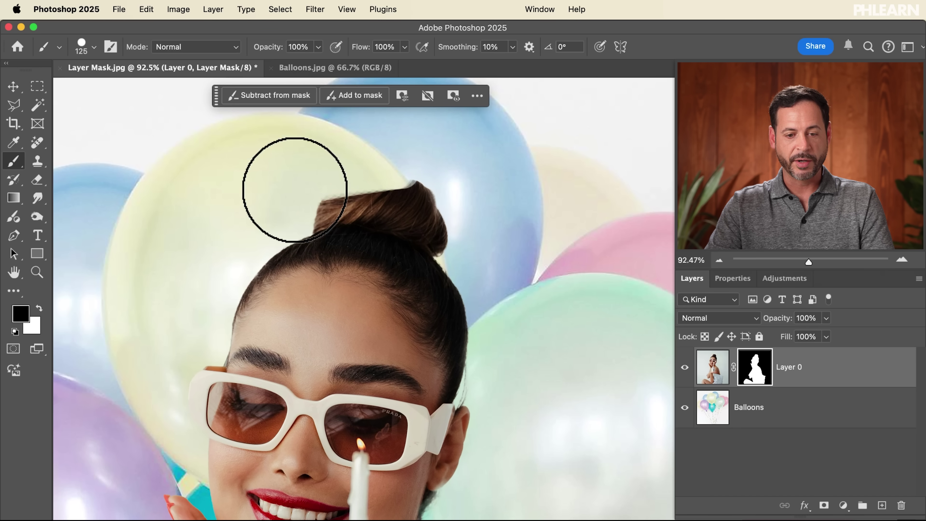
mouse_move(325, 214)
left_mouse_down()
mouse_move(378, 196)
mouse_move(451, 238)
mouse_move(376, 165)
mouse_move(384, 191)
left_mouse_up()
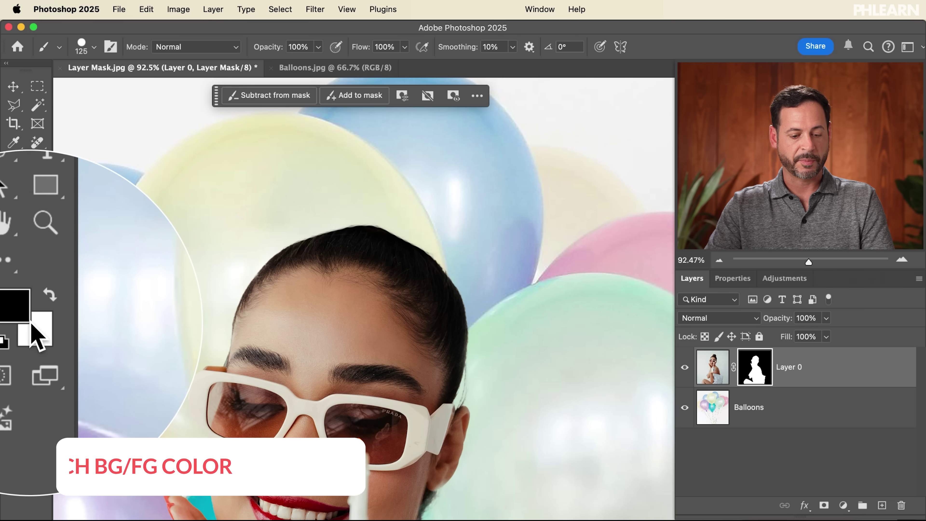
- Switch the foreground colour to white, paint the hair bun back on the mask, and undo the bun strokes
key("x")
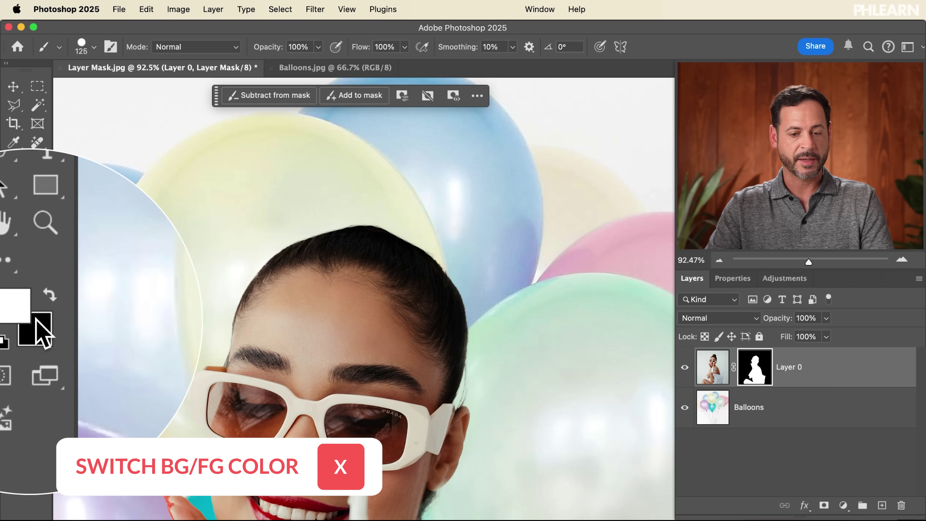
mouse_move(362, 233)
left_mouse_down()
mouse_move(378, 203)
mouse_move(351, 192)
mouse_move(347, 222)
mouse_move(356, 198)
mouse_move(390, 188)
mouse_move(384, 223)
mouse_move(420, 232)
mouse_move(408, 205)
mouse_move(424, 255)
mouse_move(378, 204)
mouse_move(325, 234)
mouse_move(440, 244)
left_mouse_up()
key("super+z")
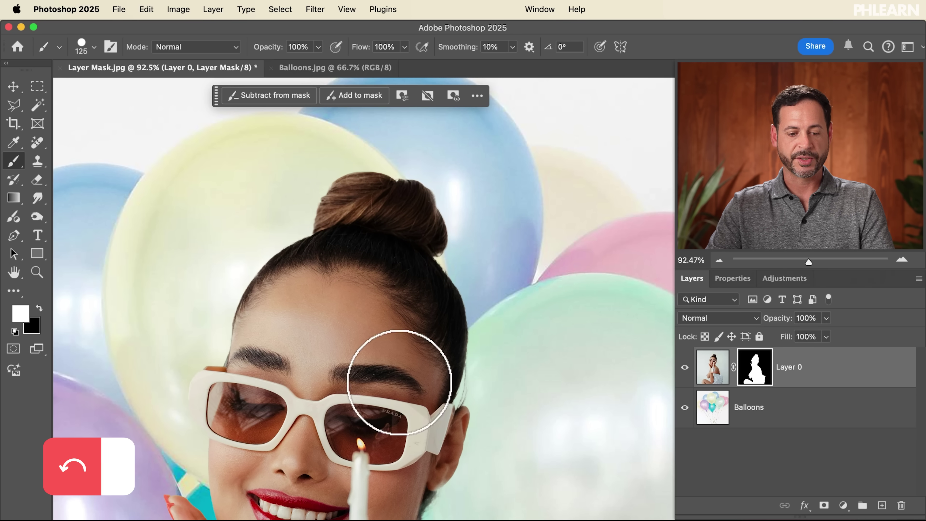
- Paint on Layer 0's mask with an 8 px brush to hide the leftover light background between the hand and chin
scroll(413, 265, "down", 10)
left_click_drag(269, 310, 328, 294)
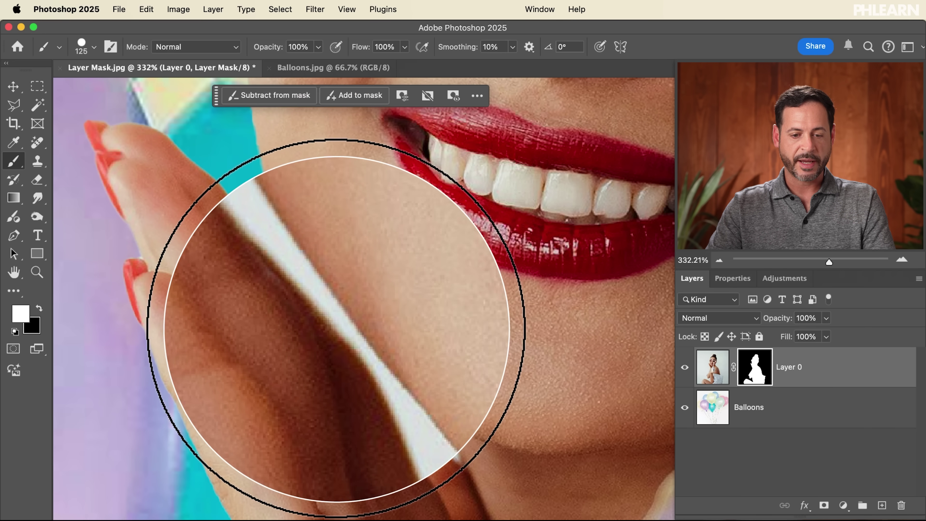
left_click_drag(394, 329, 273, 328)
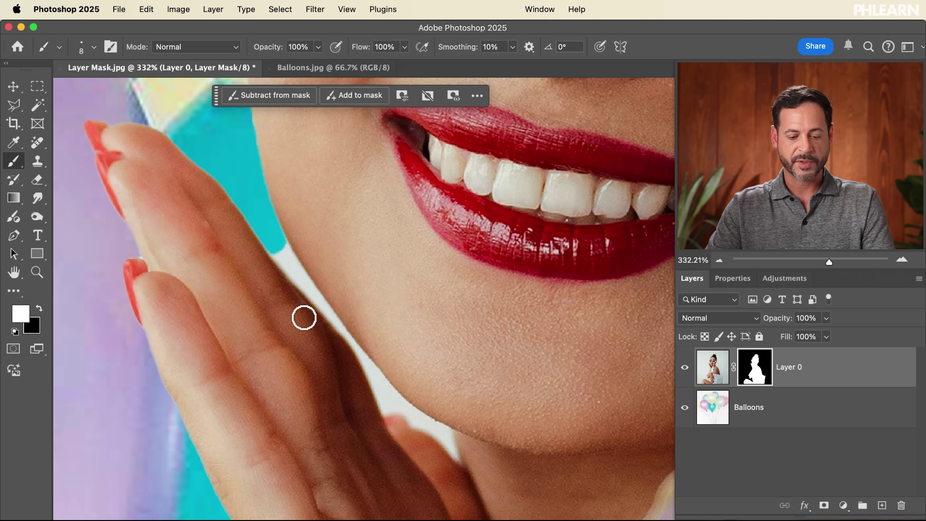
left_click_drag(334, 318, 341, 376)
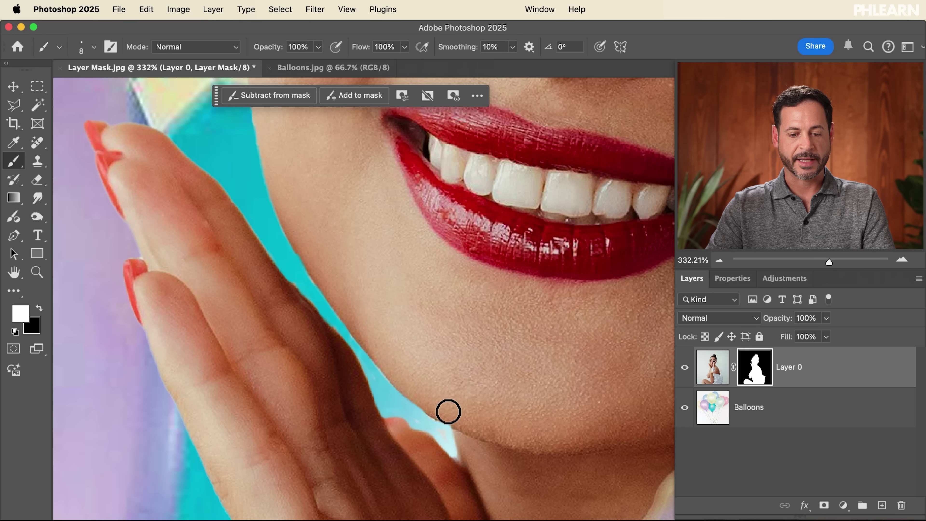
left_click_drag(534, 355, 339, 431)
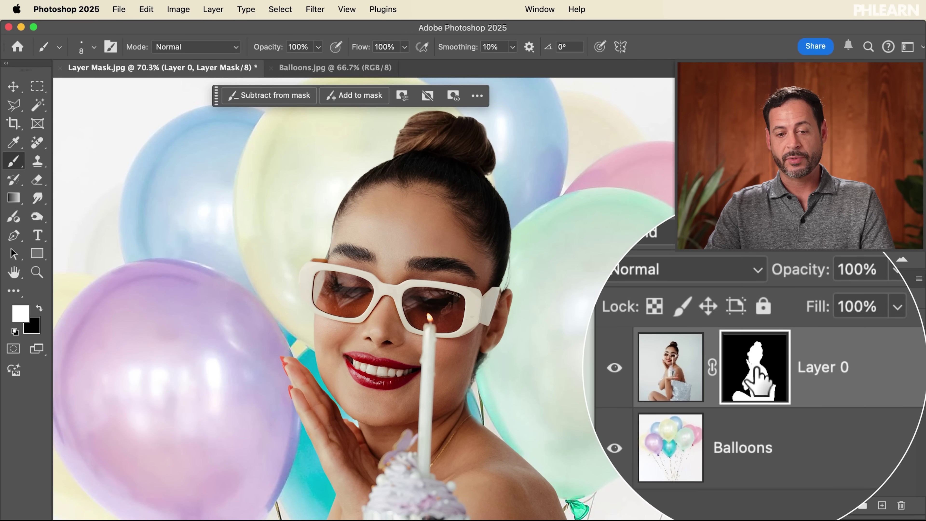
- Open Layer 0's mask in Select and Mask and examine the cutout edges along the shoulder, arms, hand, face and ear
double_click(757, 373)
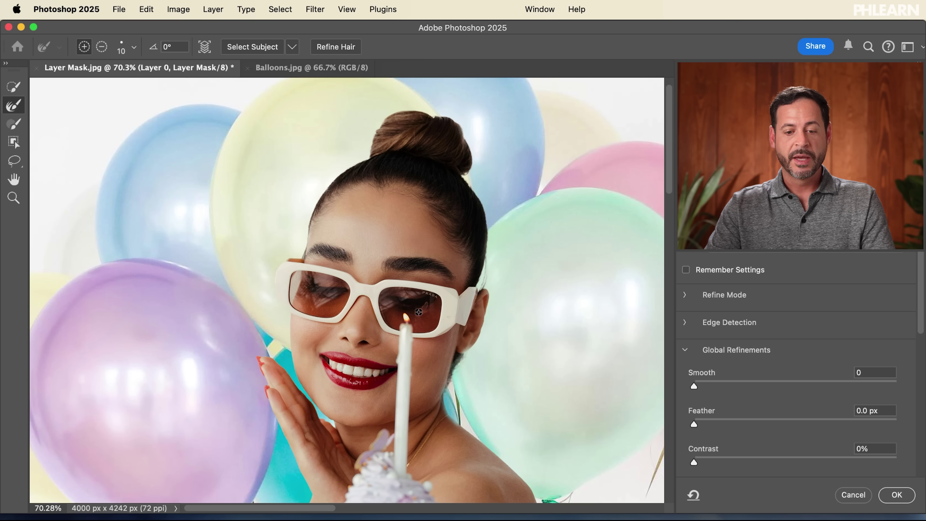
left_click_drag(392, 263, 451, 255)
scroll(463, 387, "down", 10)
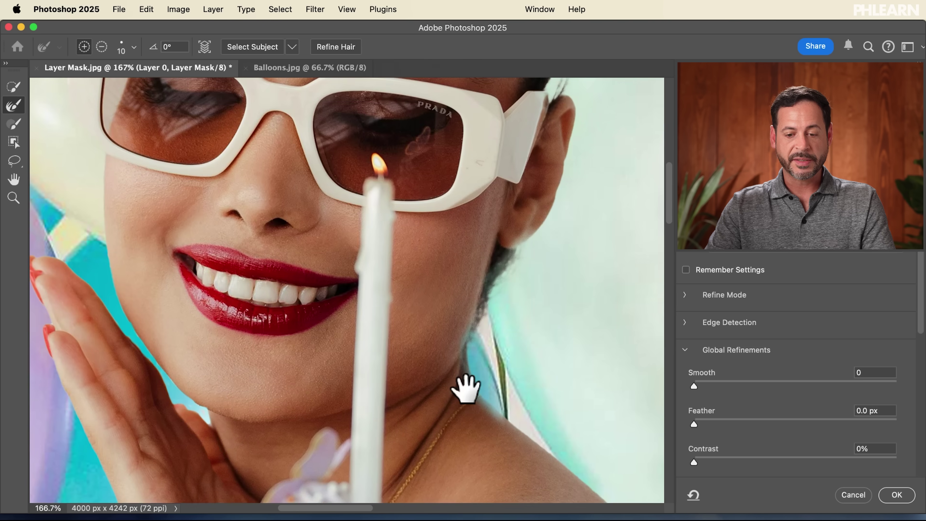
scroll(393, 309, "right", 5)
scroll(394, 308, "right", 2)
left_click_drag(418, 327, 434, 326)
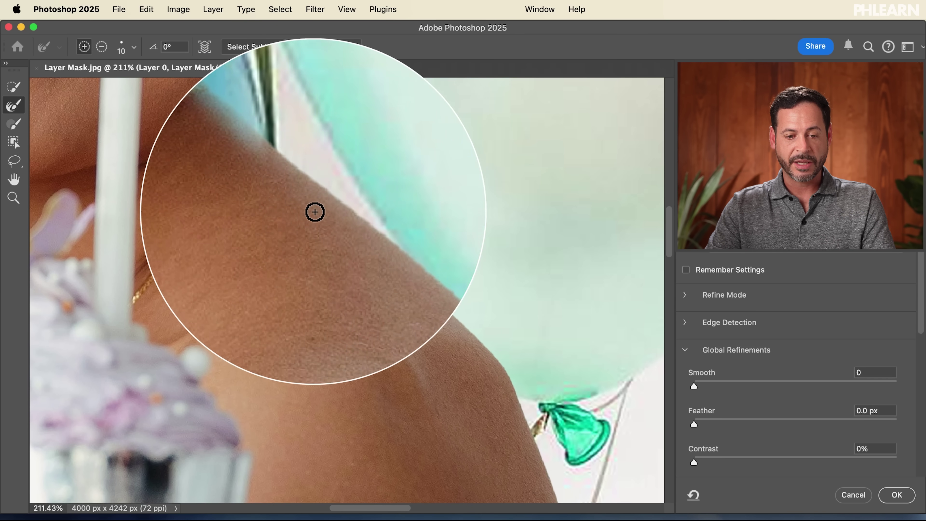
scroll(376, 314, "down", 10)
left_click_drag(366, 269, 356, 289)
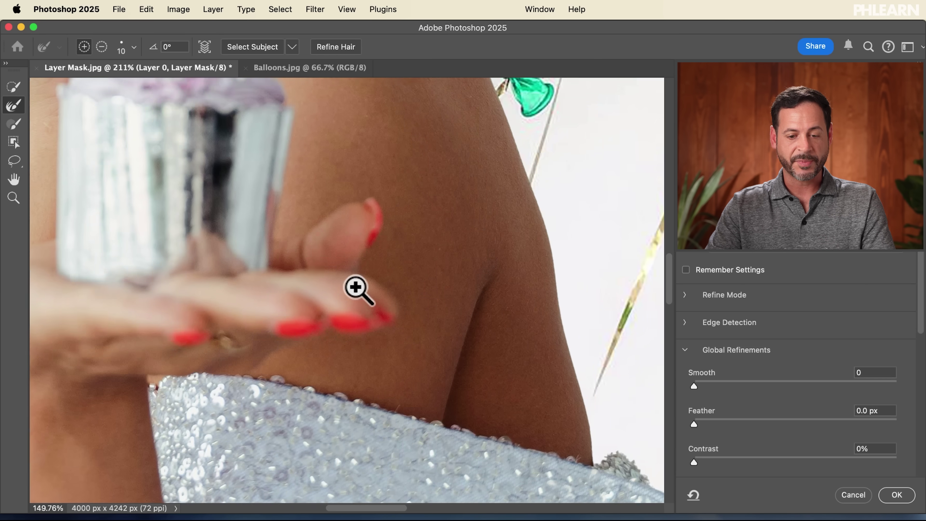
scroll(537, 276, "left", 10)
scroll(430, 325, "up", 4)
scroll(430, 325, "down", 4)
scroll(430, 325, "right", 8)
scroll(368, 285, "up", 10)
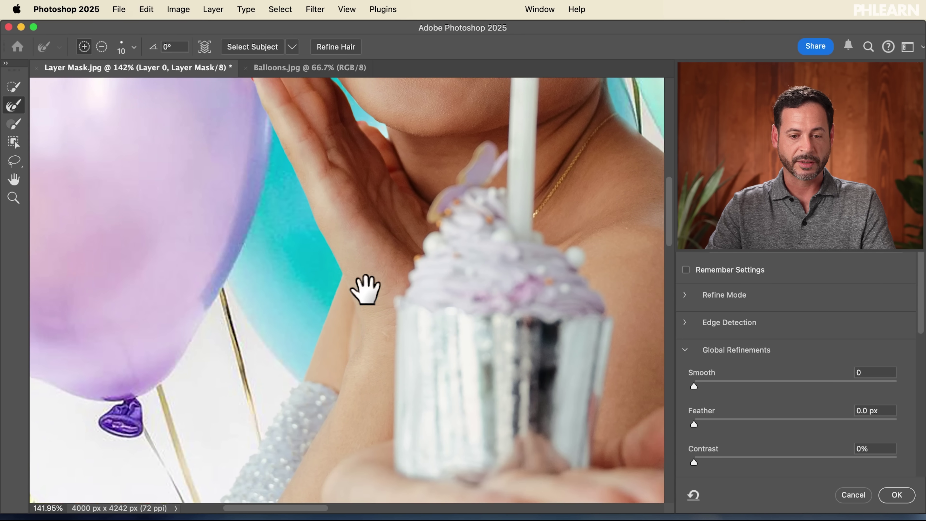
left_click_drag(362, 257, 372, 251)
scroll(351, 331, "up", 10)
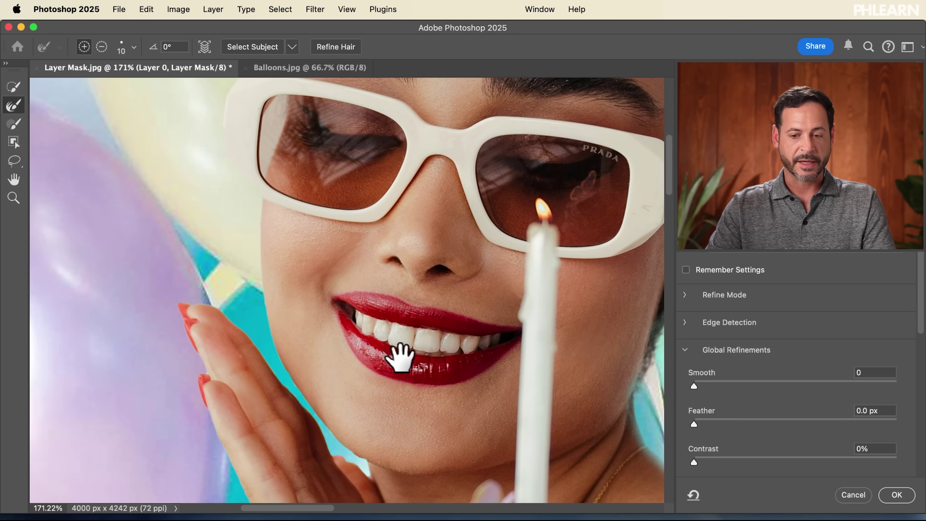
scroll(397, 352, "right", 10)
left_click_drag(474, 252, 565, 296)
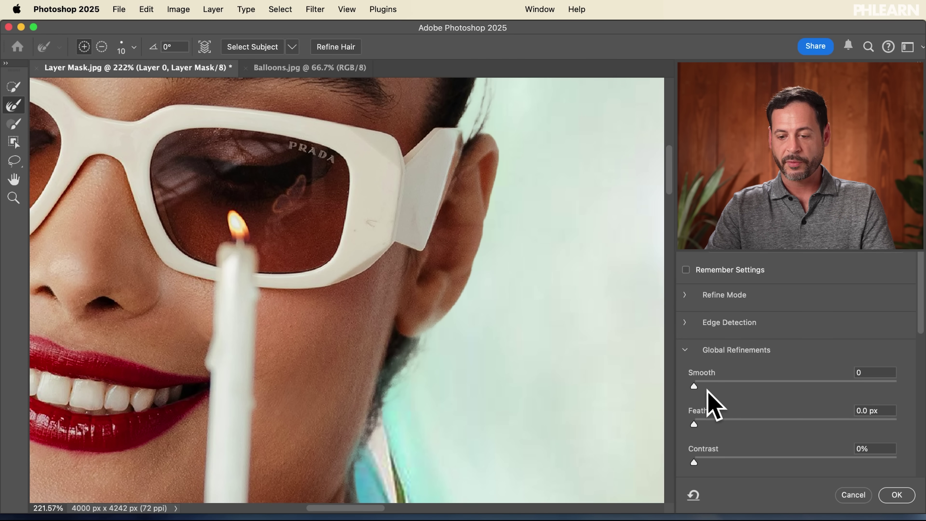
- Set the mask's global refinements to a 3.4 px feather, 26% contrast and a +27% edge shift
scroll(920, 311, "down", 4)
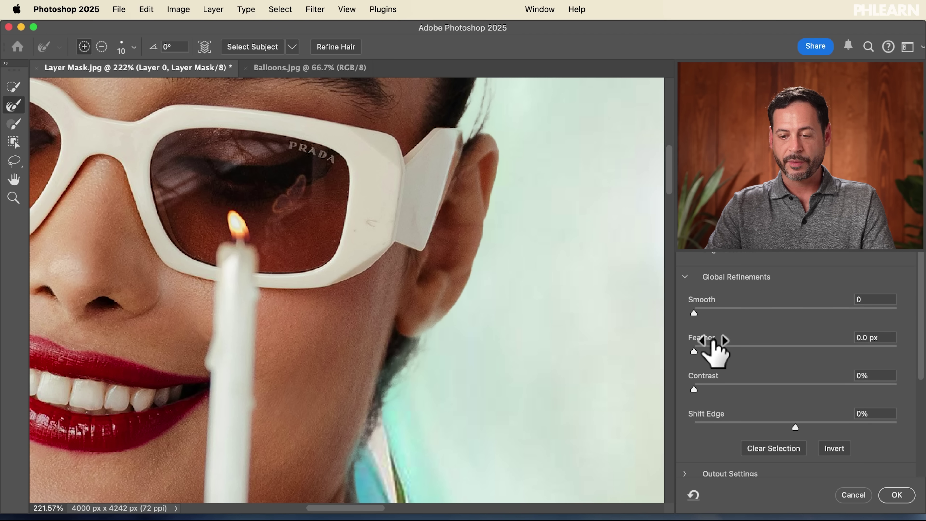
left_click(731, 346)
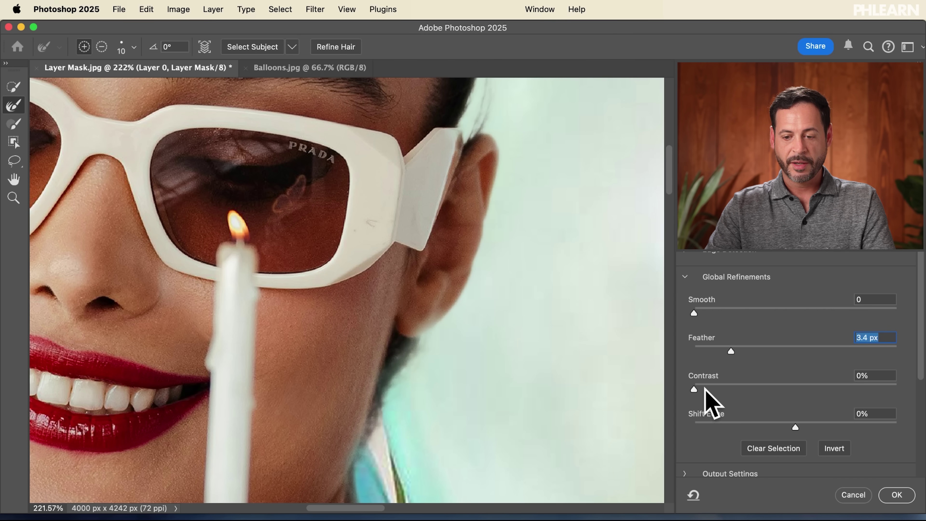
left_click_drag(705, 388, 736, 386)
left_click_drag(795, 425, 819, 418)
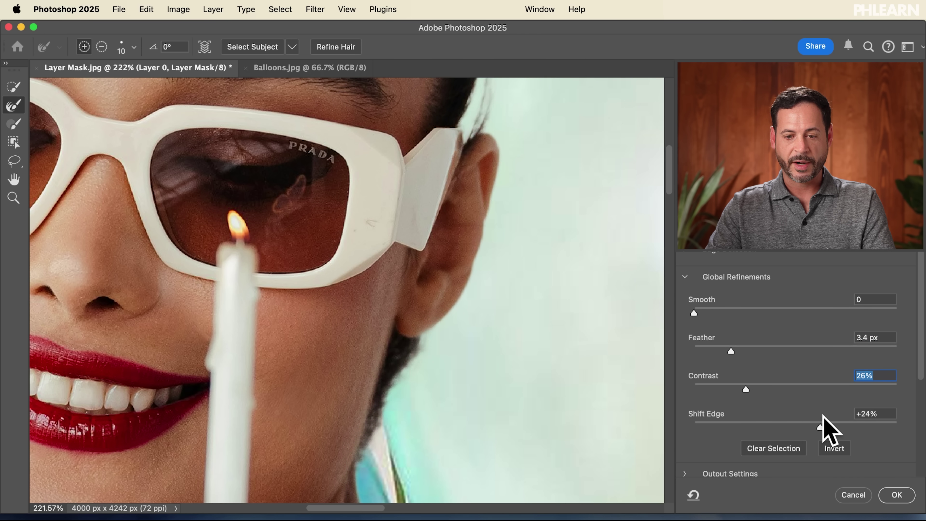
- Refine the edge of the hair bun and hairline with a 45 px Refine Edge brush, and apply the mask refinements
left_click_drag(509, 307, 474, 387)
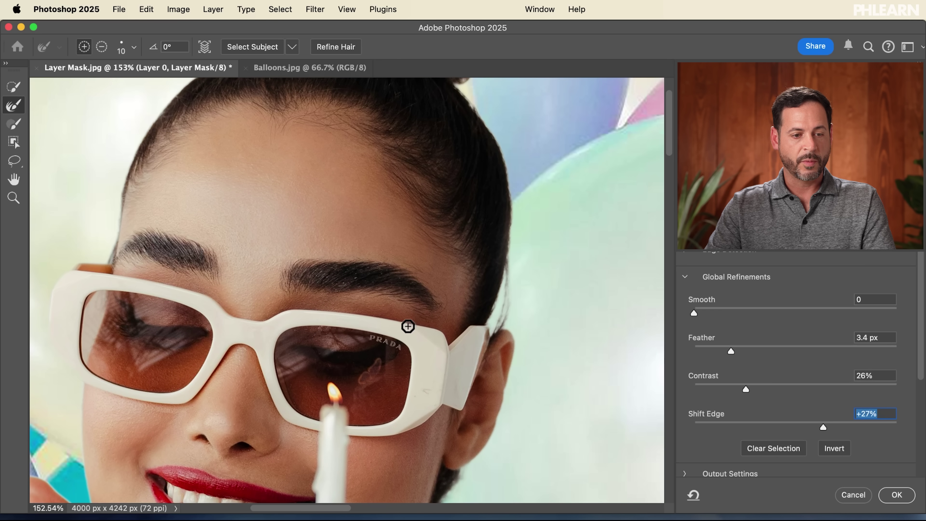
scroll(441, 204, "up", 5)
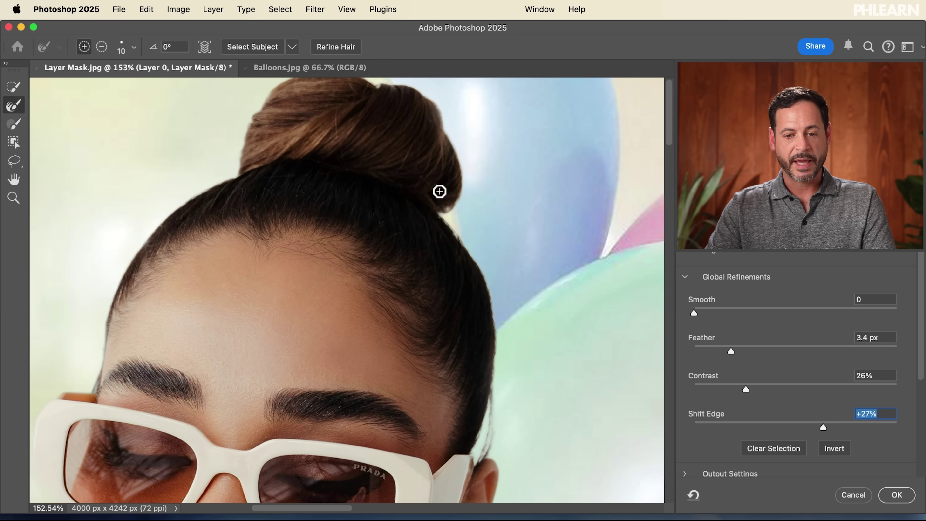
key("bracketright")
key("bracketright")
key("bracketright")
key("bracketright")
key("bracketright")
key("bracketright")
key("bracketright")
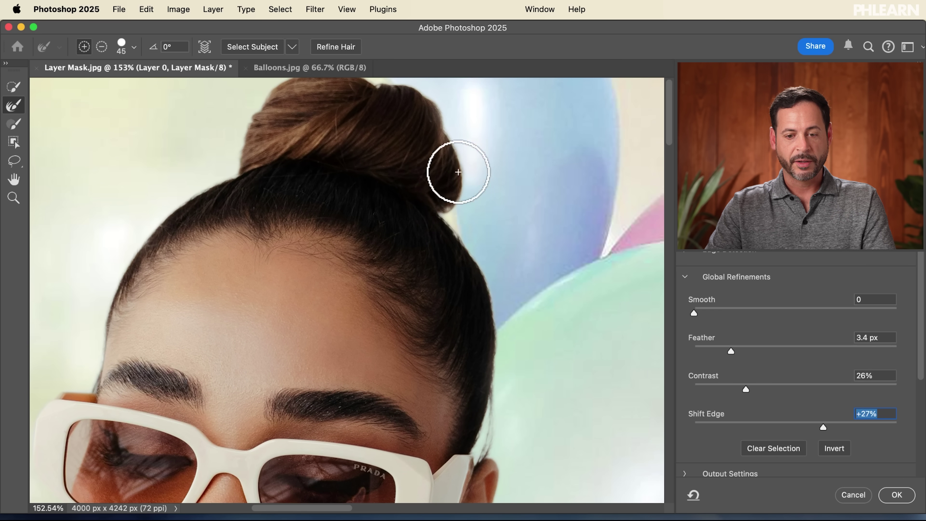
left_click_drag(362, 83, 399, 149)
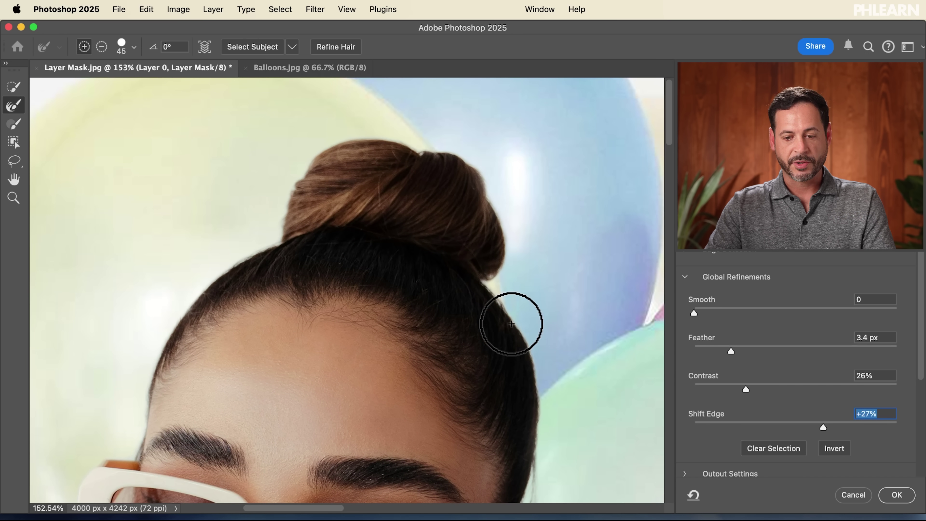
left_click_drag(529, 409, 497, 281)
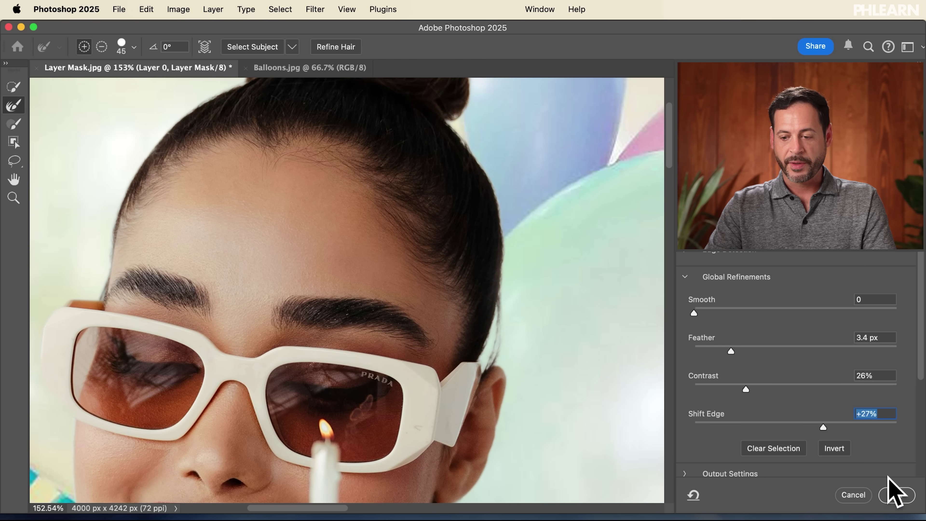
left_click(897, 495)
- Reopen Layer 0's mask refinement and apply a 1.6 px feather, 17% contrast and a -79% edge shift to remove the light fringe
left_click_drag(571, 312, 487, 307)
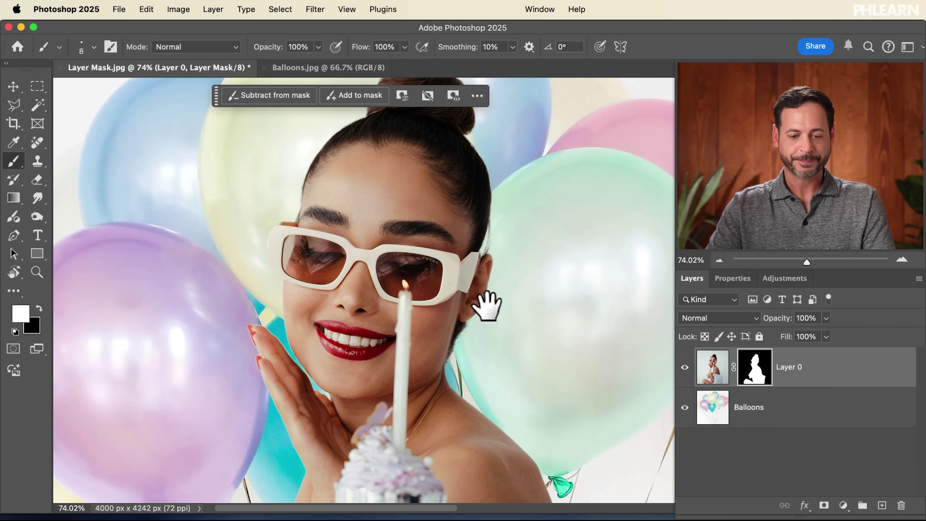
mouse_move(381, 350)
left_mouse_down()
mouse_move(351, 341)
mouse_move(361, 341)
left_mouse_up()
mouse_move(260, 272)
left_mouse_down()
mouse_move(277, 273)
mouse_move(258, 297)
left_mouse_up()
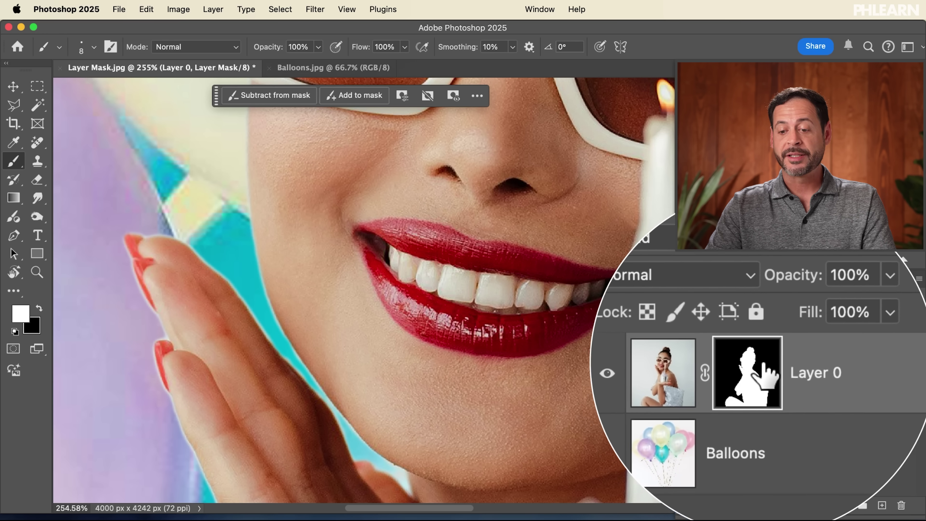
double_click(758, 369)
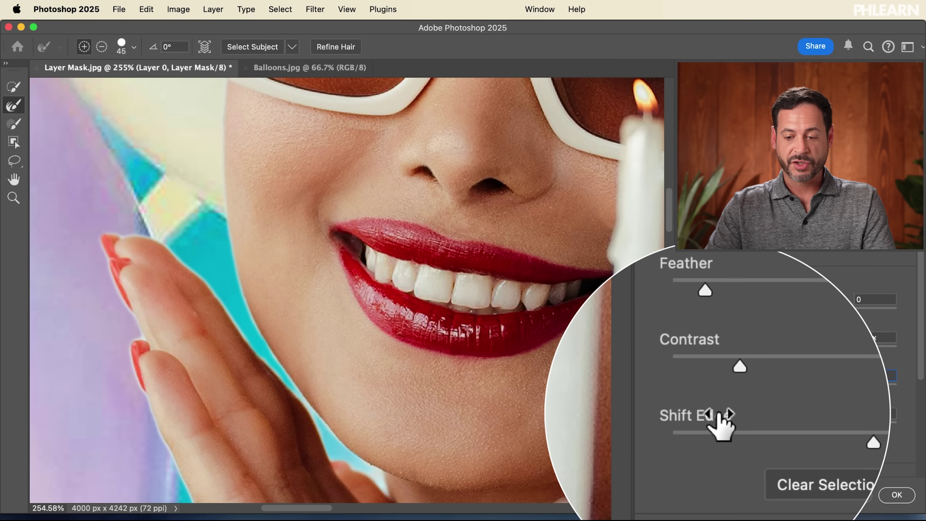
mouse_move(705, 416)
left_mouse_down()
mouse_move(680, 415)
mouse_move(812, 412)
mouse_move(700, 415)
left_mouse_up()
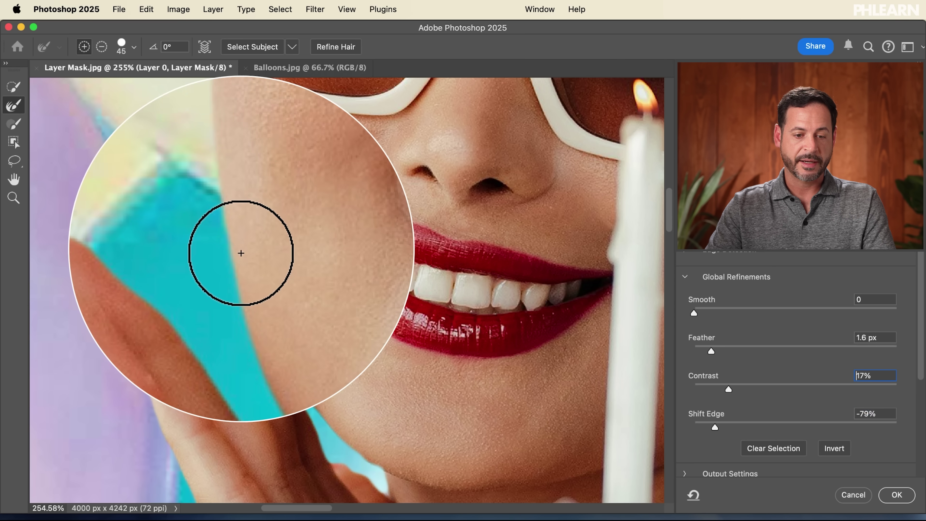
left_click(896, 494)
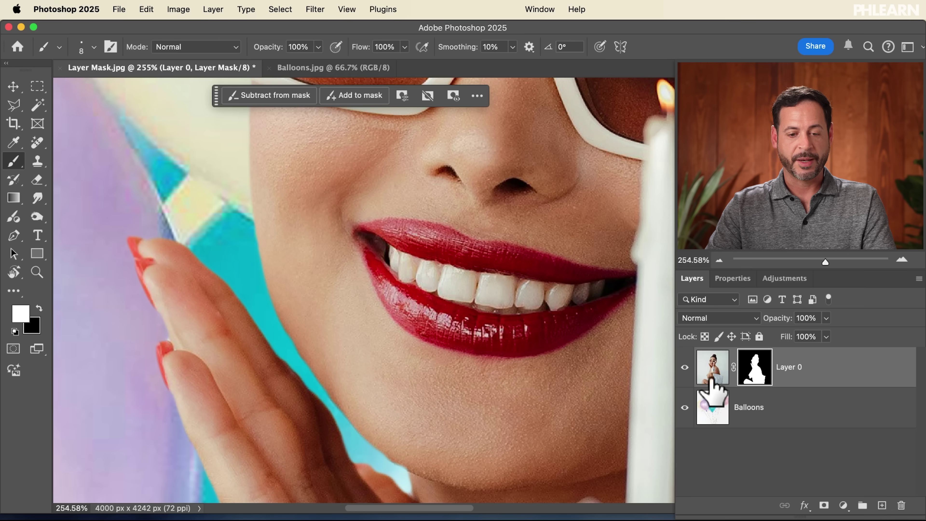
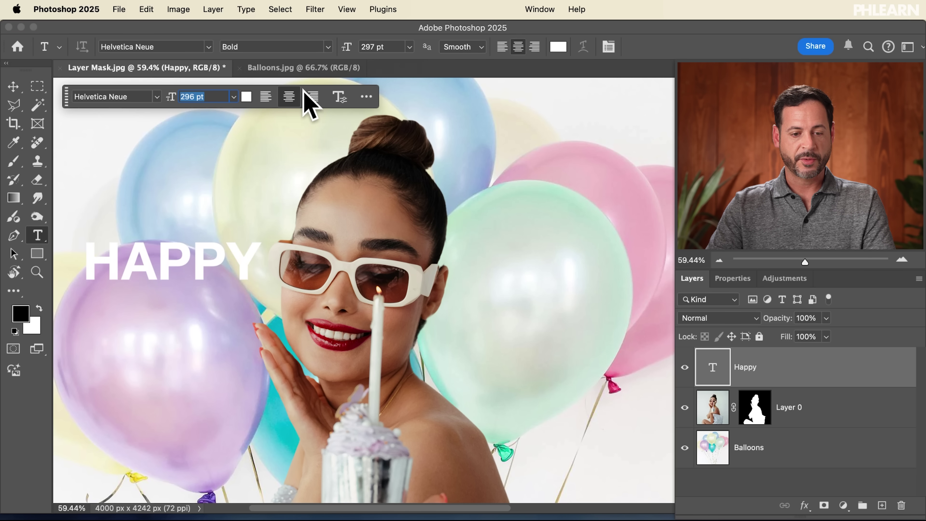
- Enlarge the HAPPY text to 302 pt and move it so its end overlaps the woman's face and fingertips
left_click_drag(346, 389, 358, 420)
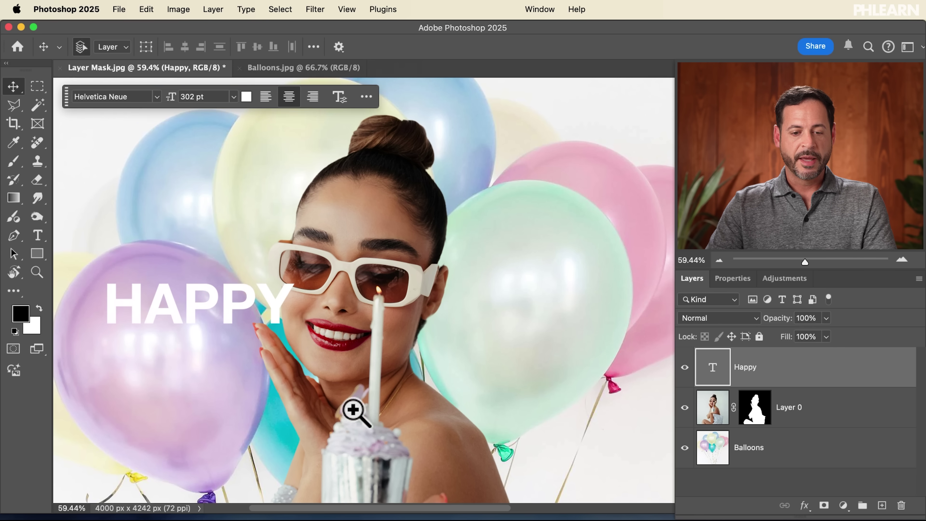
left_click(375, 387, "super")
left_click_drag(374, 386, 449, 376)
scroll(461, 372, "up", 2)
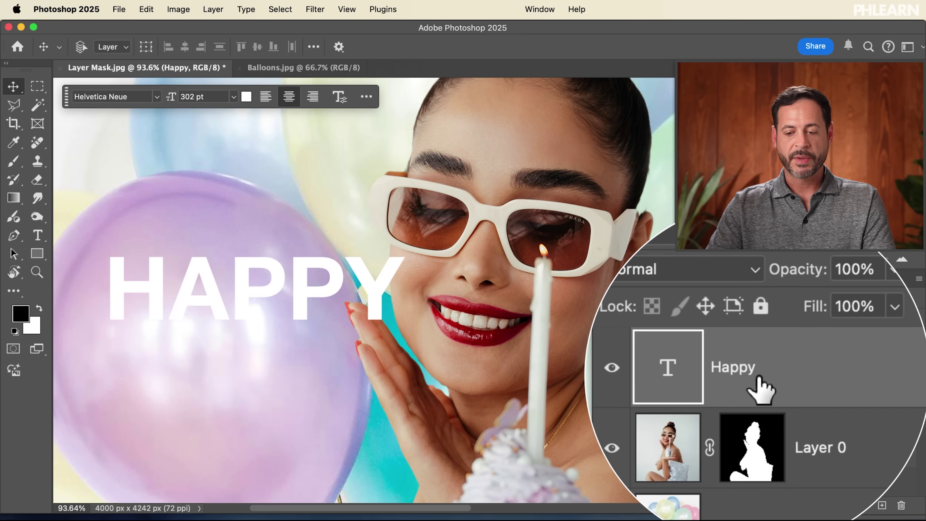
- Copy Layer 0's mask onto the Happy text layer and invert the copied mask
left_click(756, 405)
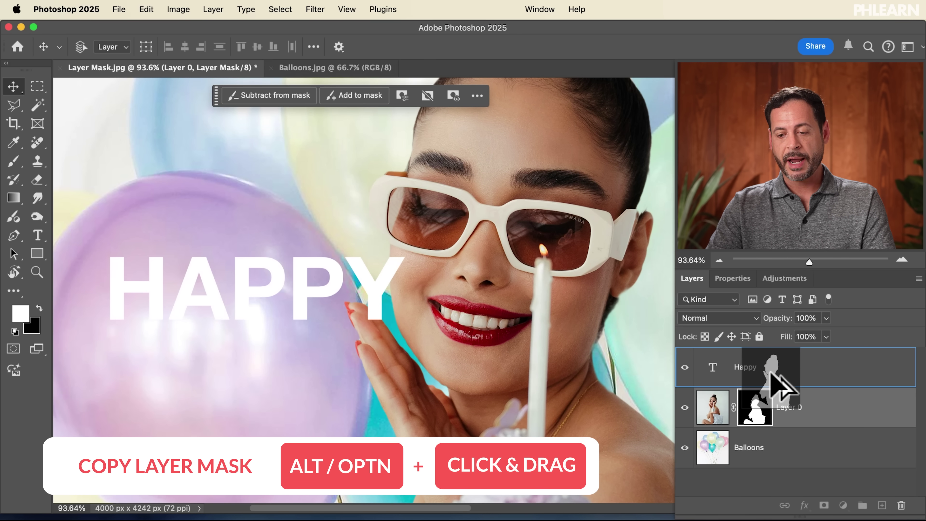
left_click_drag(770, 370, 772, 376)
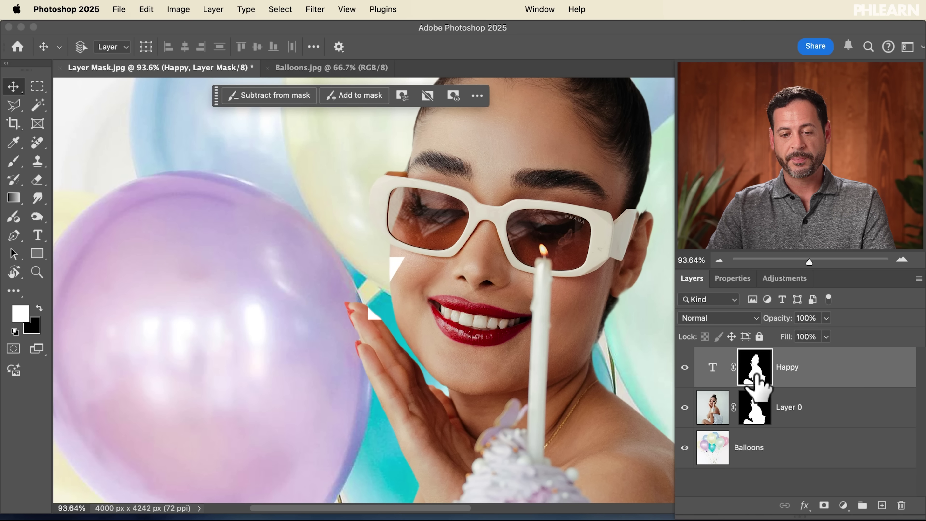
left_click_drag(398, 274, 401, 276)
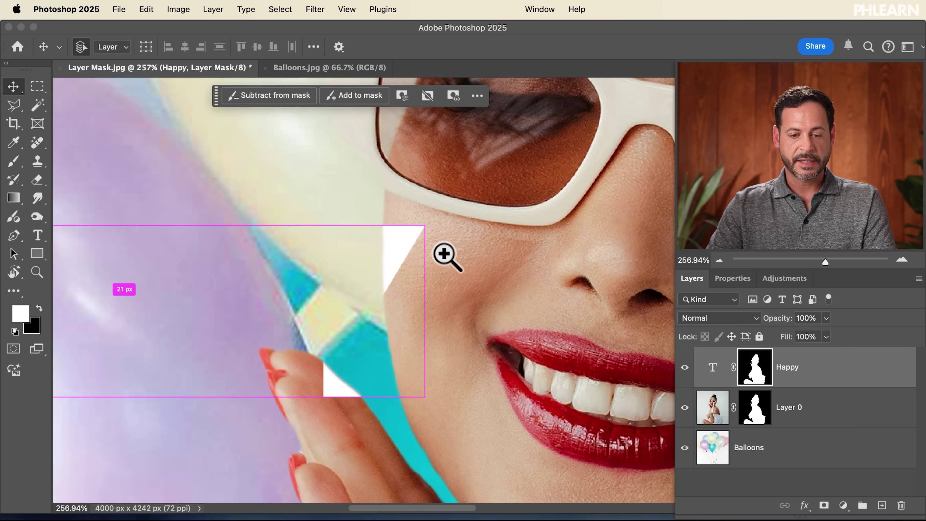
left_click_drag(423, 308, 393, 335)
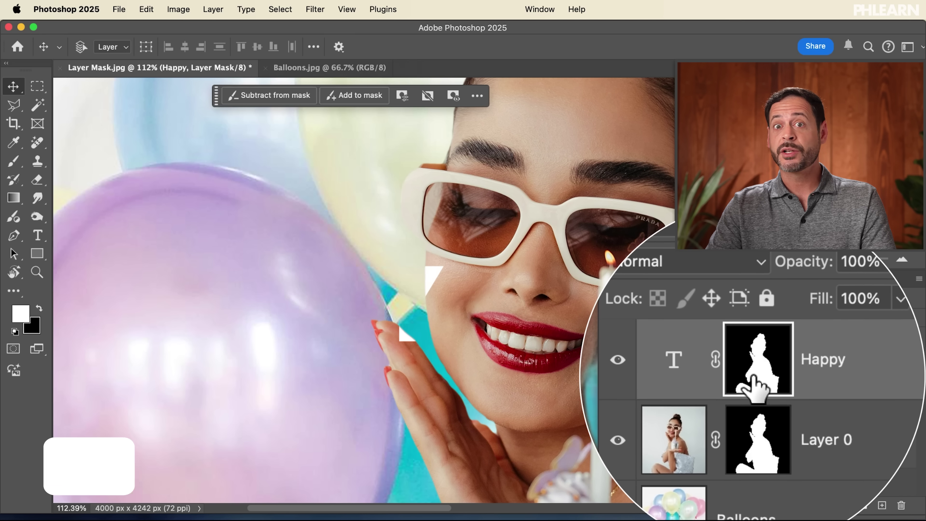
left_click(478, 104)
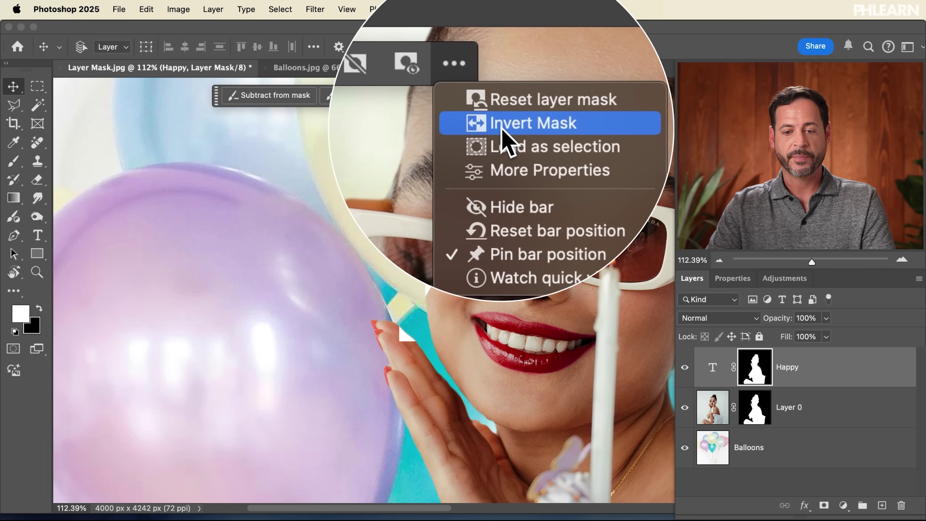
left_click(502, 126)
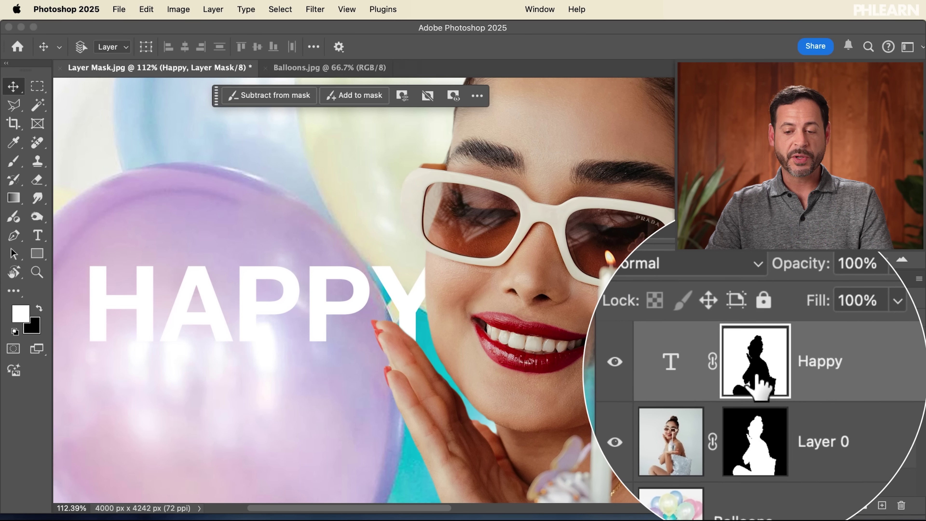
- Try to move the HAPPY text with its mask still linked, and undo the move
left_click(676, 366)
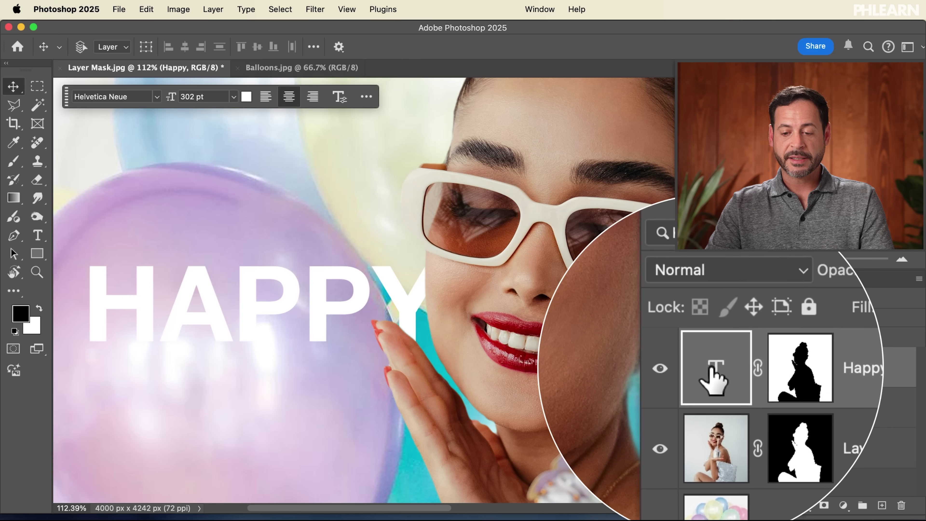
left_click(749, 368)
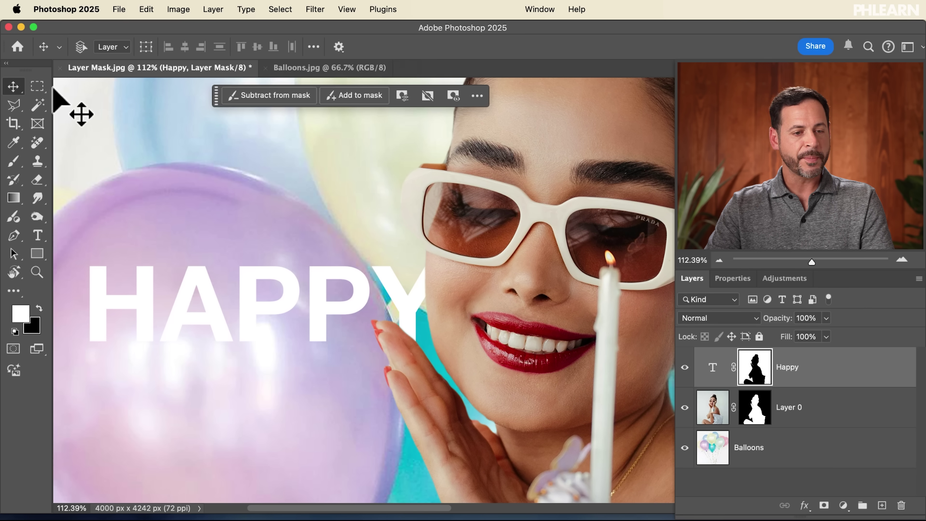
left_click_drag(335, 309, 305, 252)
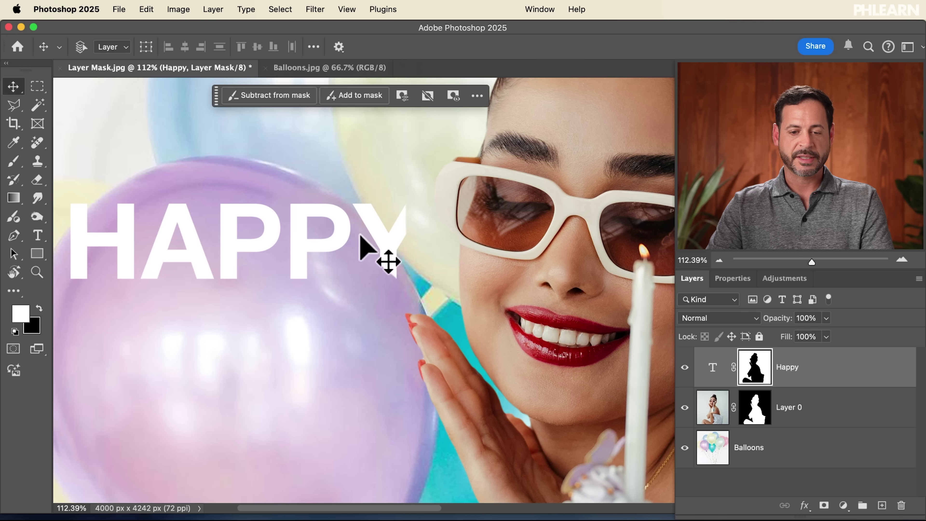
key("super+z")
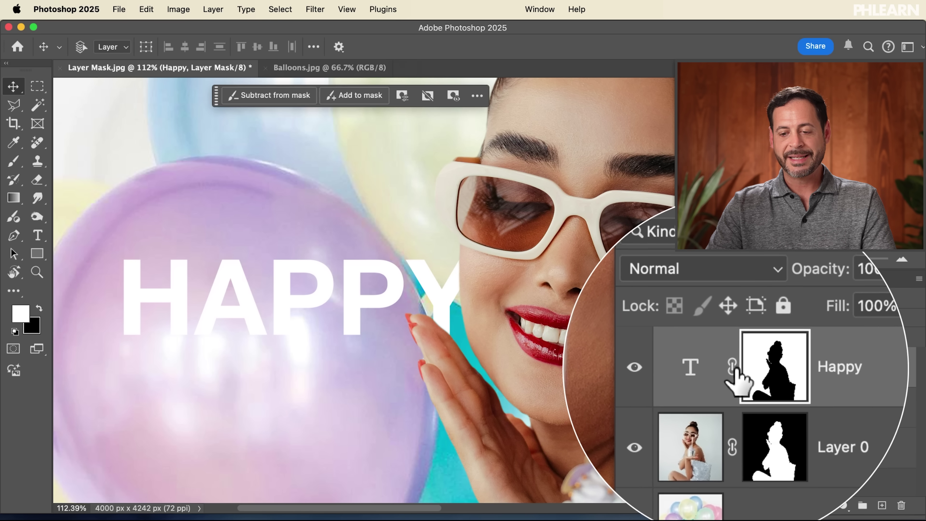
- Unlink the mask from the Happy layer and shift only the text slightly so the Y stays tucked behind the woman's face
left_click(693, 368)
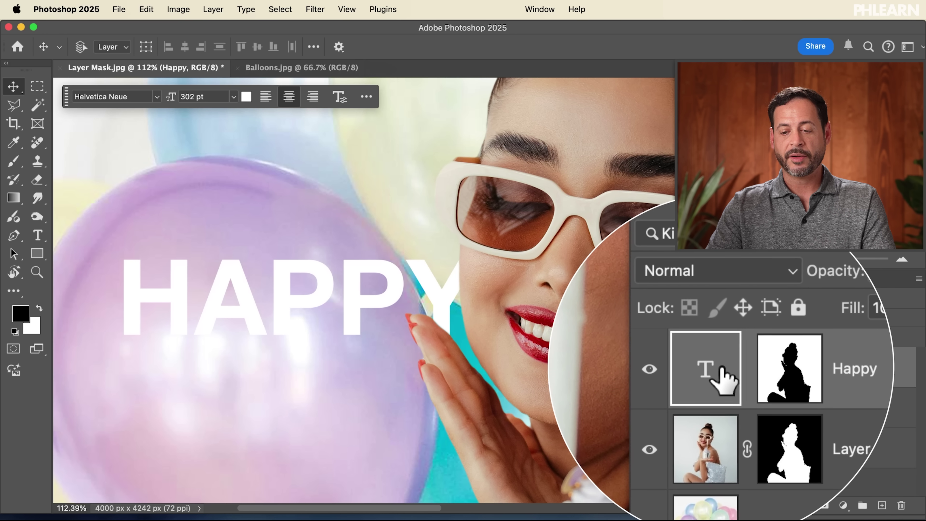
left_click_drag(312, 282, 292, 289)
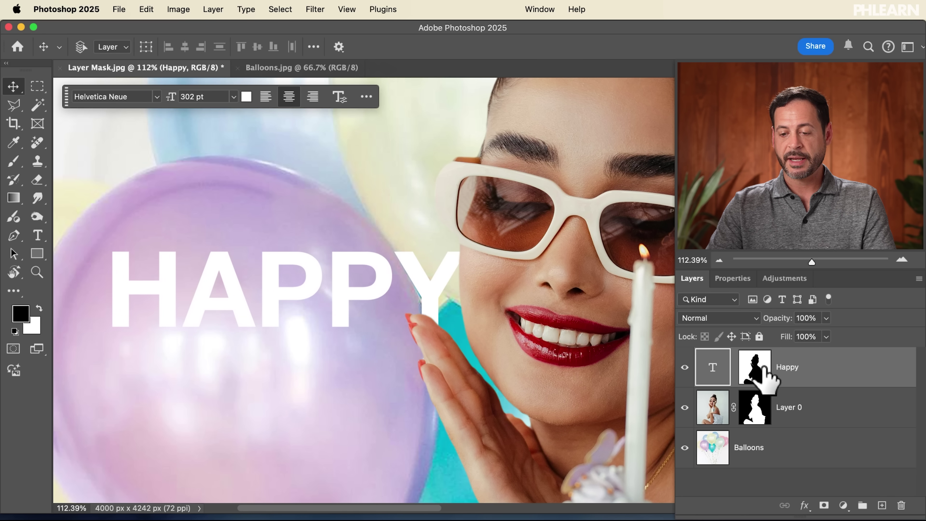
mouse_move(319, 296)
left_mouse_down()
mouse_move(383, 259)
mouse_move(365, 317)
mouse_move(303, 285)
mouse_move(362, 292)
mouse_move(322, 294)
left_mouse_up()
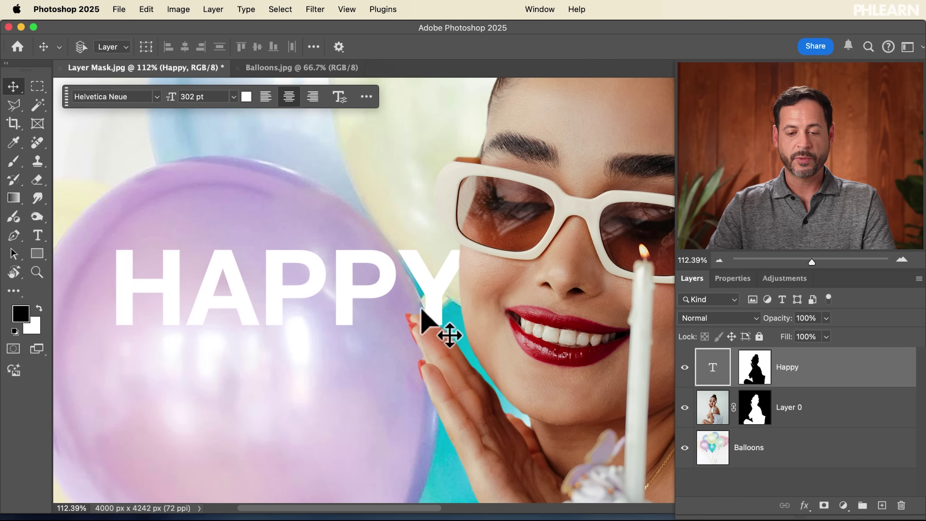
- Duplicate the Happy text layer and move the copy straight across to the other side of the woman's face, level with the original
scroll(507, 321, "down", 5)
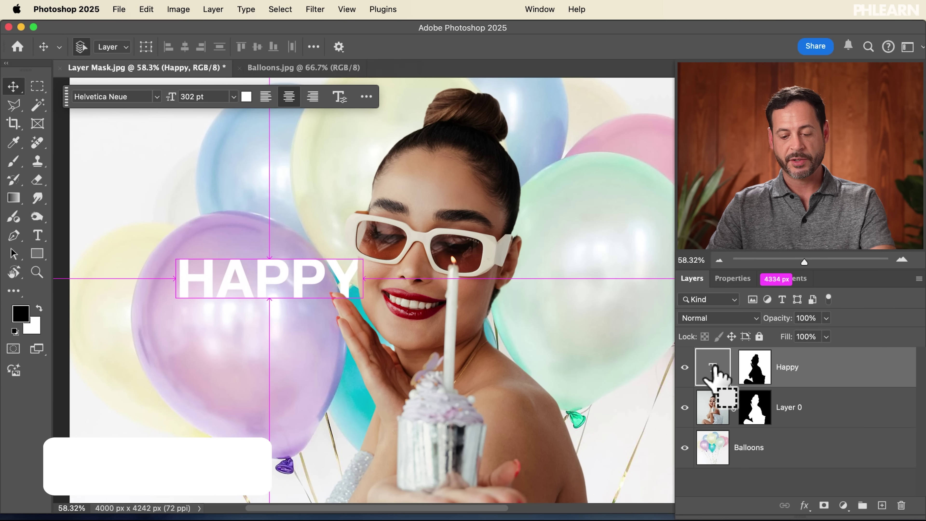
left_click_drag(715, 381, 714, 387)
key("super+j")
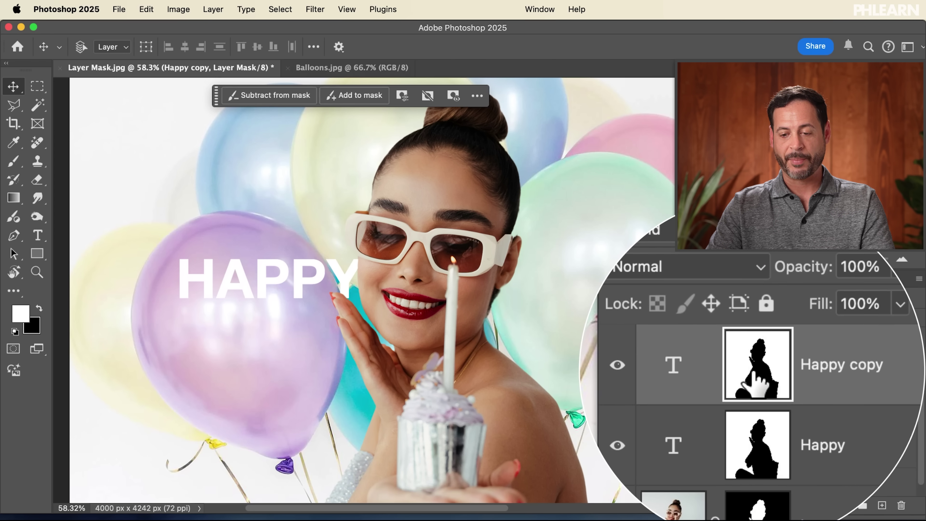
left_click(711, 373)
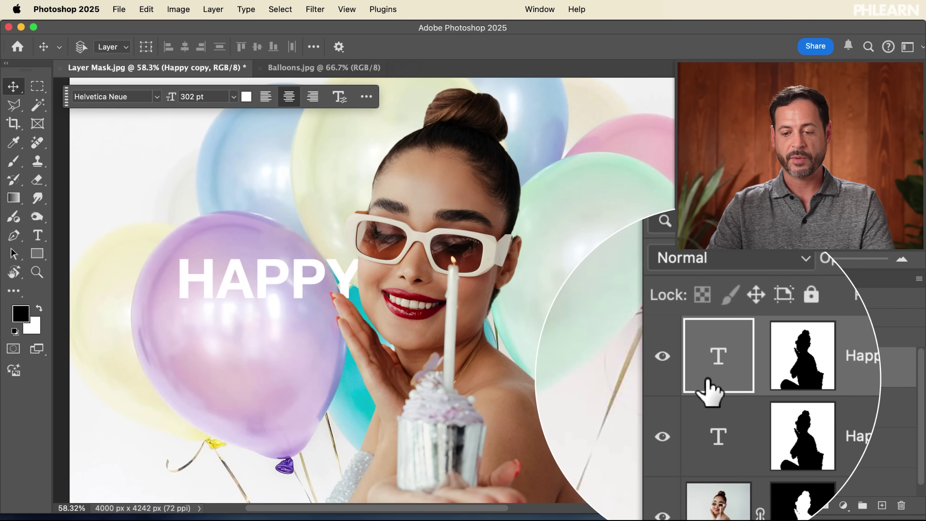
left_click_drag(253, 306, 350, 306)
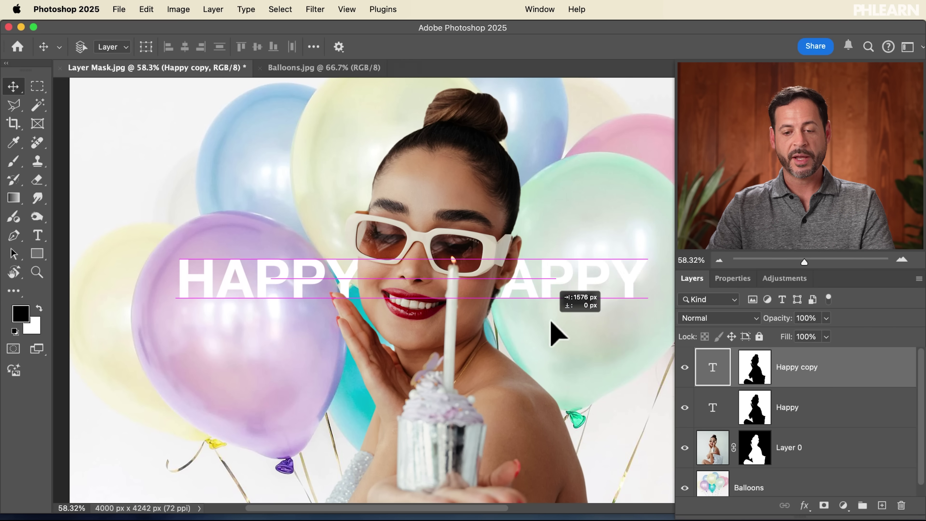
left_click_drag(573, 342, 470, 347)
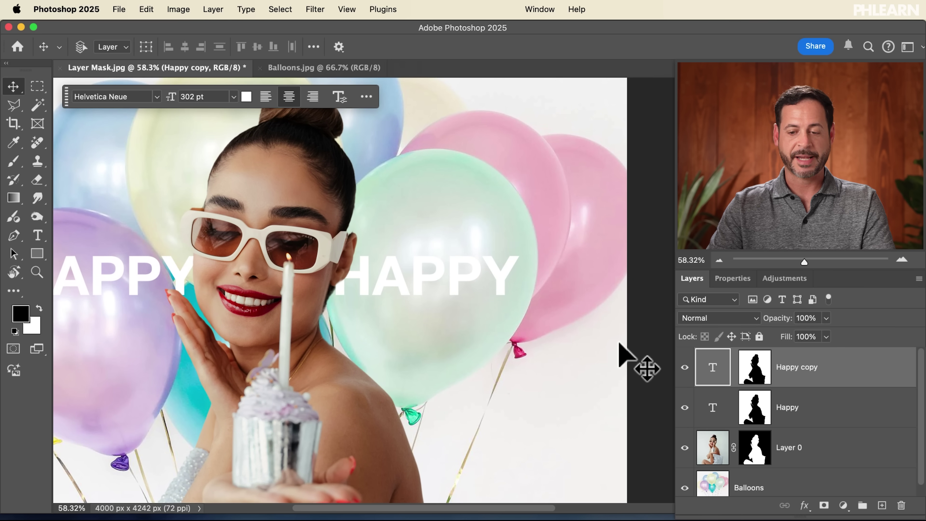
- Change the duplicated text to BIRTHDAY and reposition it so its B starts just beside the woman's neck
double_click(707, 355)
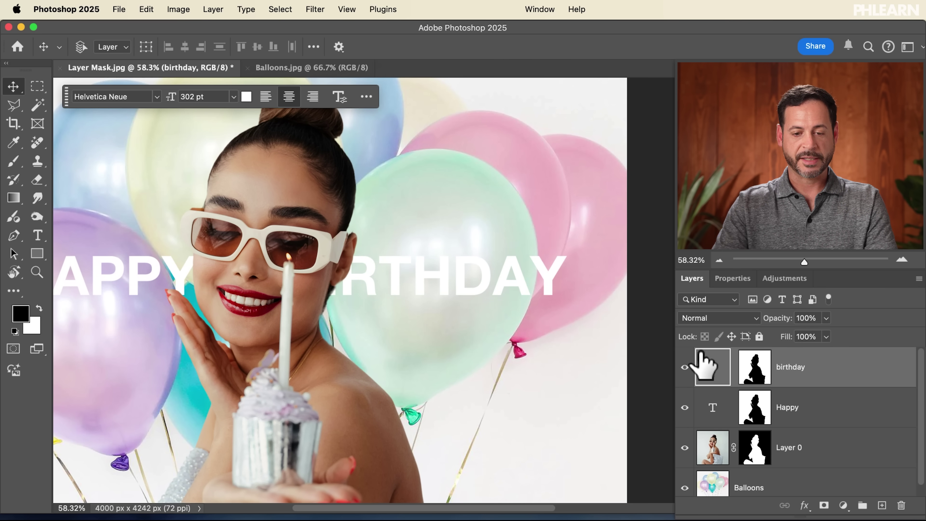
mouse_move(425, 324)
left_mouse_down()
mouse_move(409, 324)
mouse_move(436, 323)
mouse_move(439, 313)
mouse_move(425, 318)
left_mouse_up()
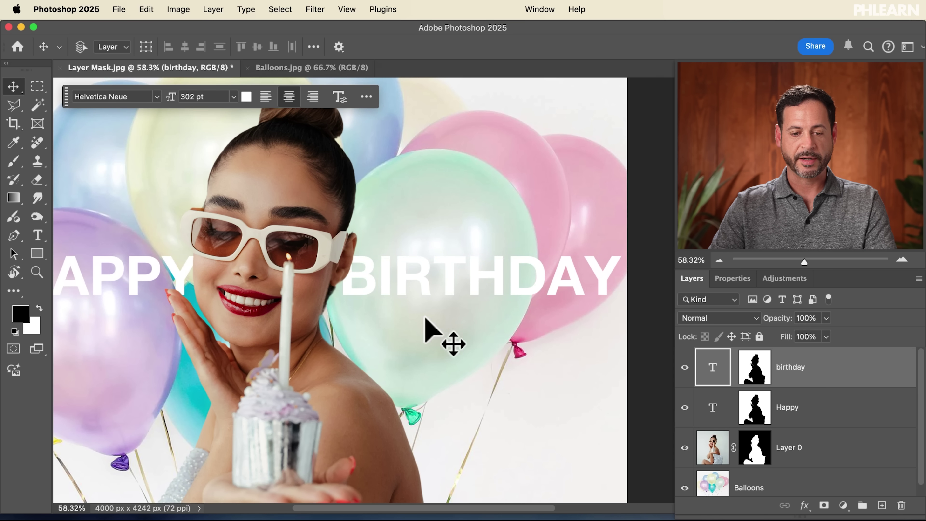
scroll(375, 321, "down", 3)
scroll(455, 325, "left", 5)
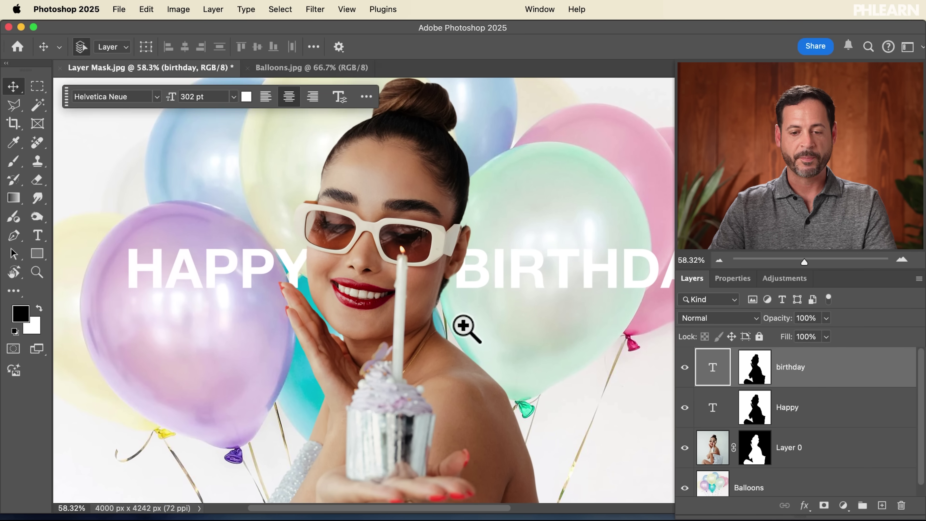
left_click_drag(437, 330, 408, 313)
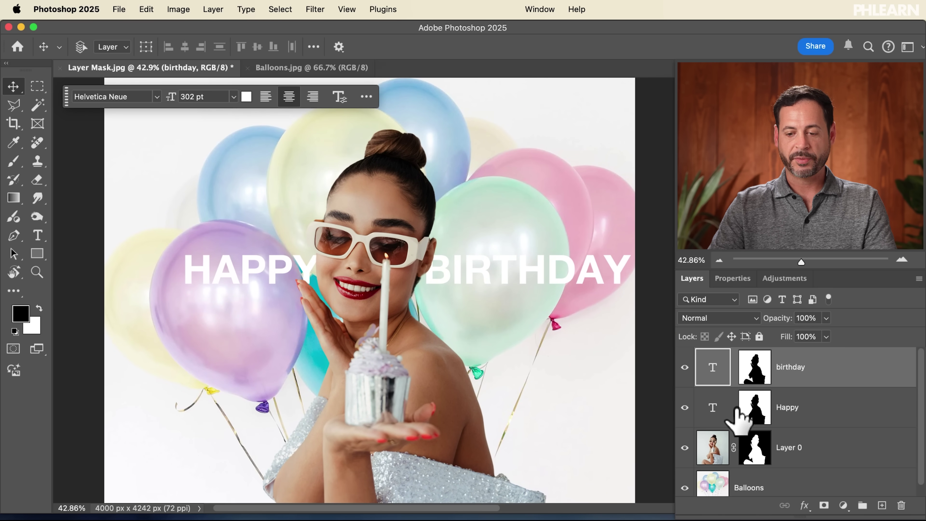
- Group the birthday and Happy text layers
scroll(465, 269, "up", 6)
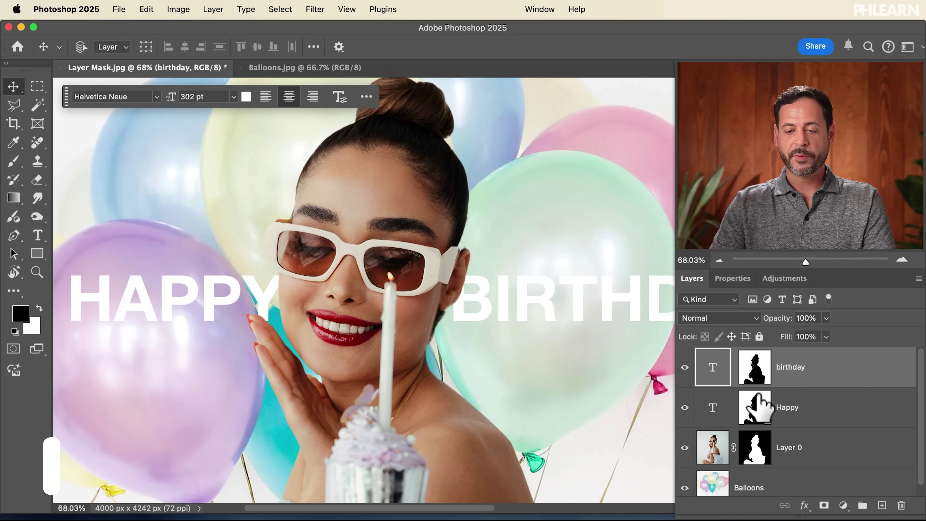
left_click(803, 410, "shift")
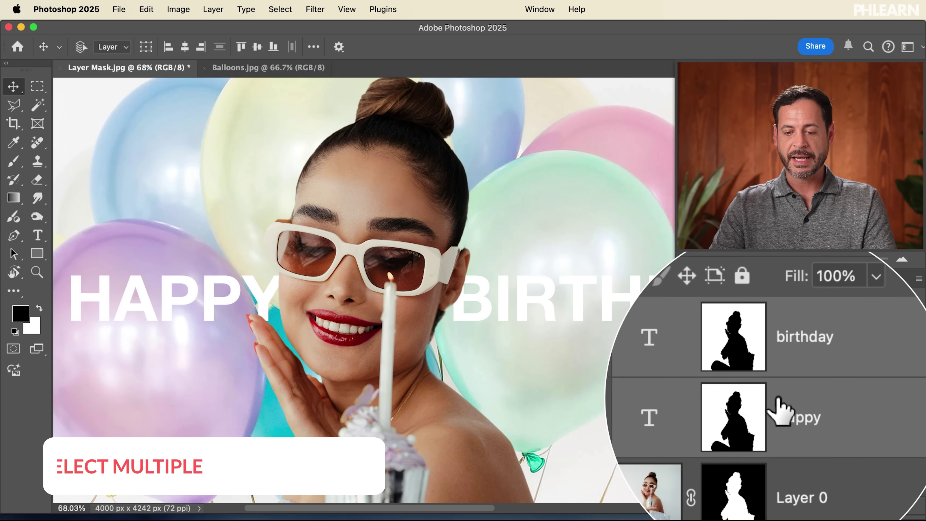
key("super+g")
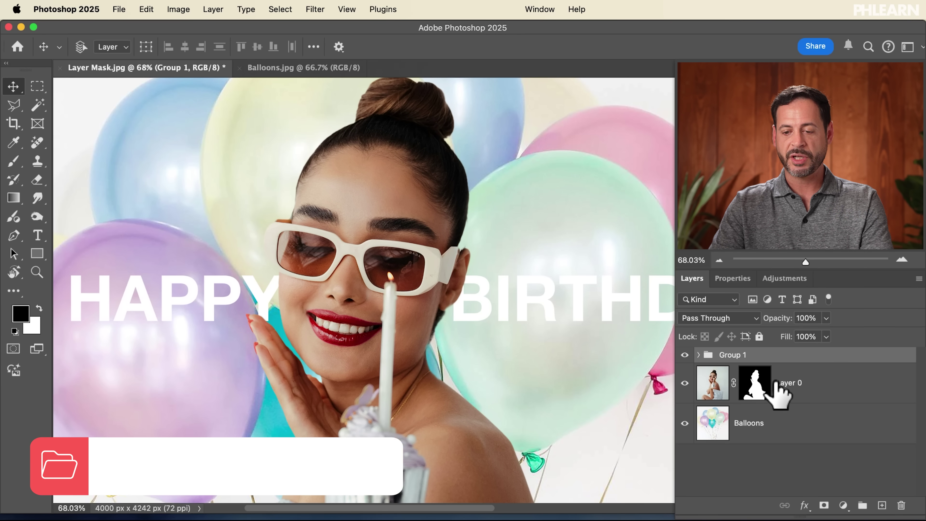
- Expand Group 1 and copy the birthday layer's mask onto the group
mouse_move(916, 373)
left_mouse_down()
mouse_move(917, 388)
mouse_move(920, 379)
left_mouse_up()
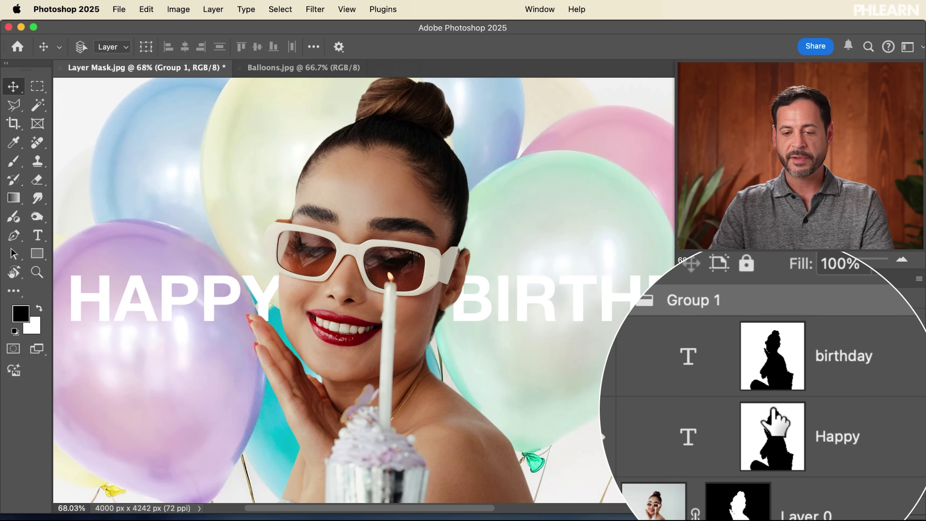
left_click(774, 399)
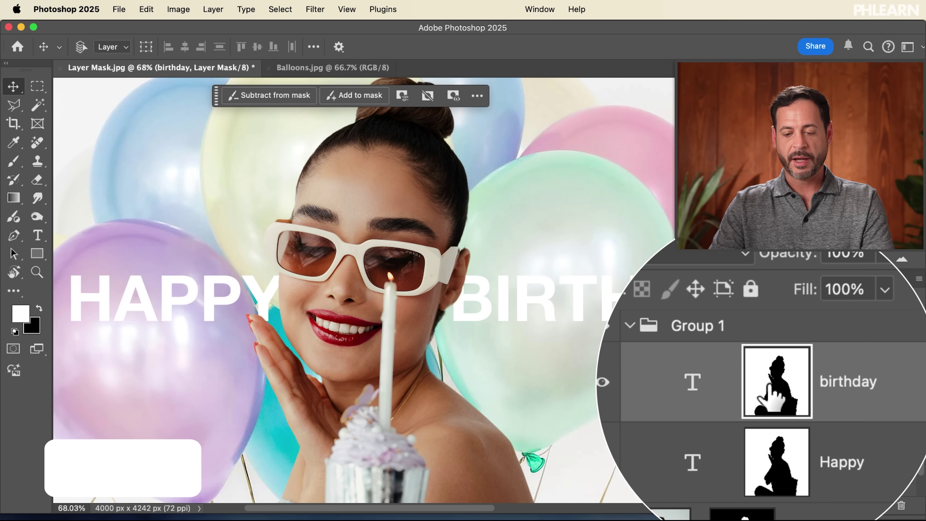
left_click_drag(772, 390, 740, 365)
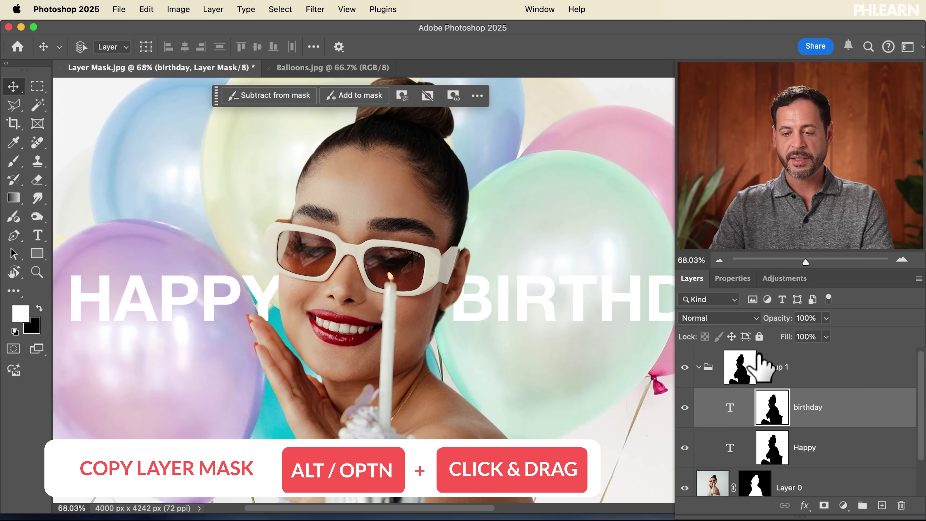
left_click(737, 371)
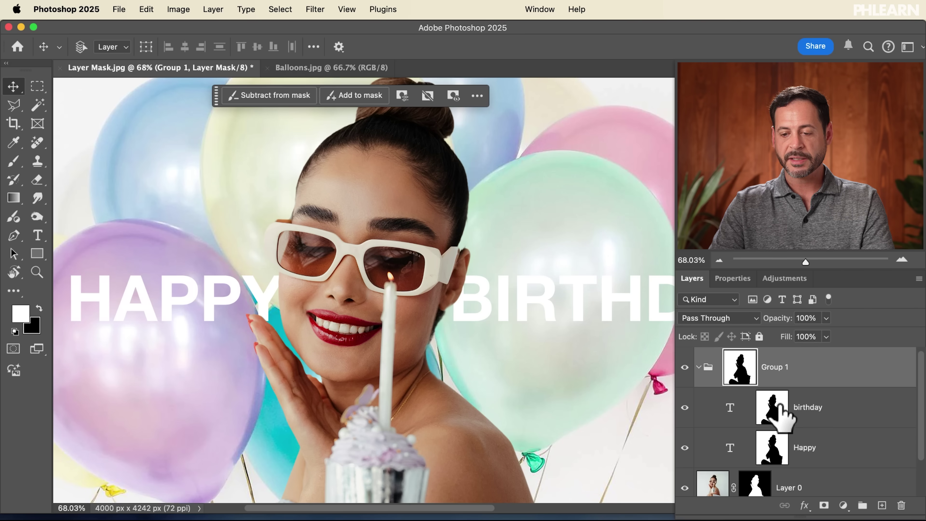
- Delete the individual layer masks from the birthday and Happy text layers
left_click_drag(920, 383, 919, 403)
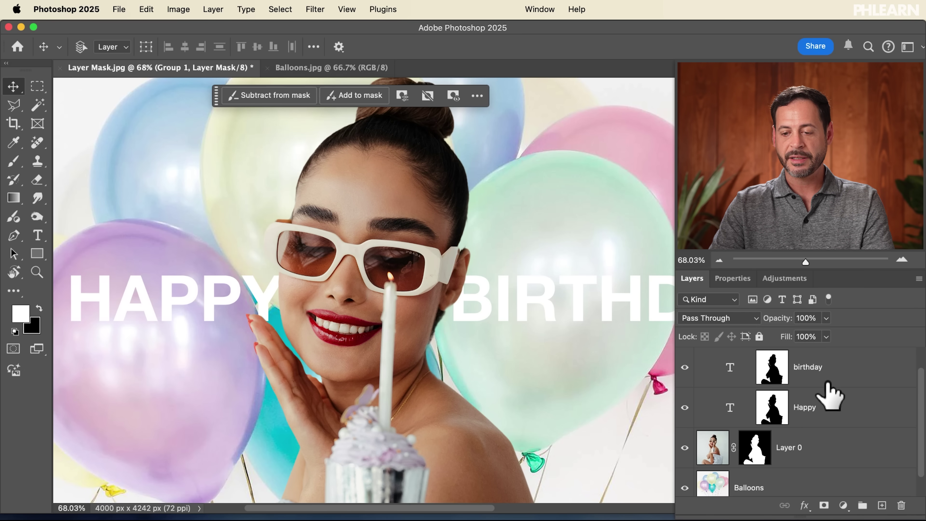
left_click_drag(776, 376, 902, 505)
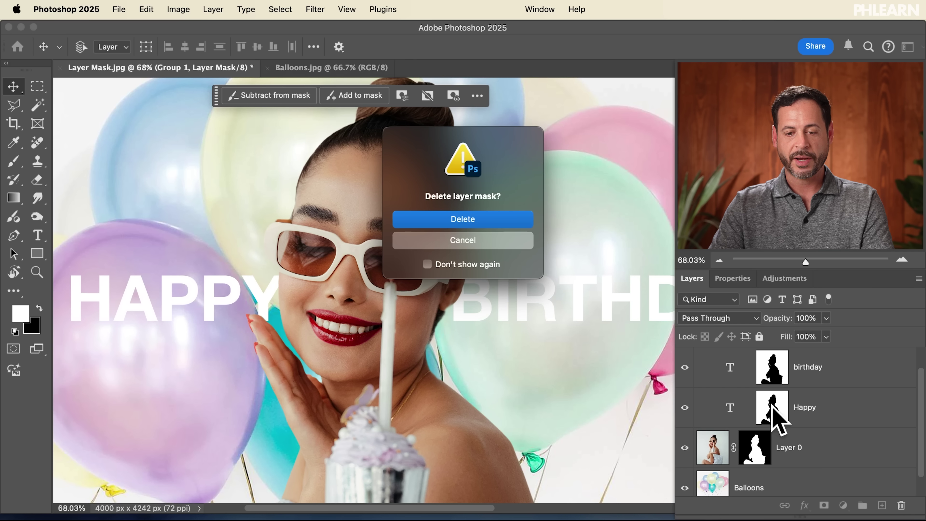
left_click(463, 220)
left_click_drag(791, 410, 903, 504)
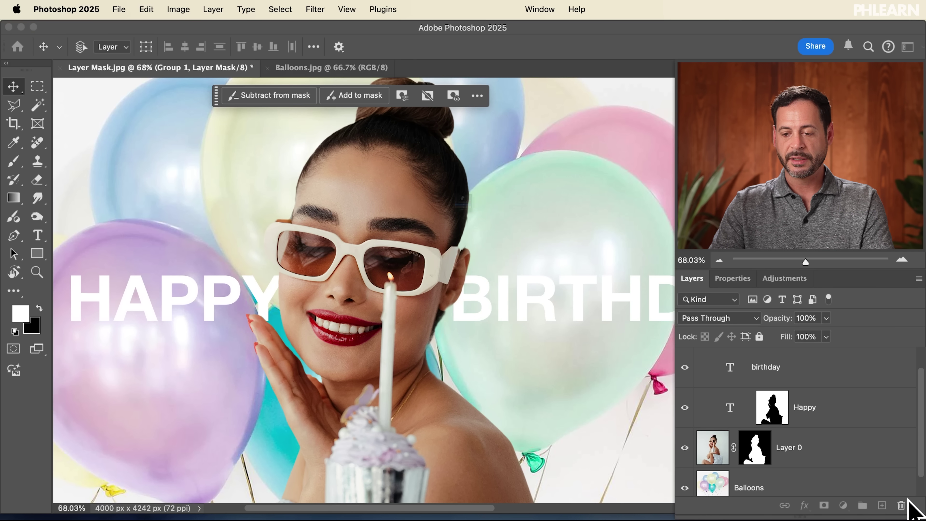
left_click(474, 220)
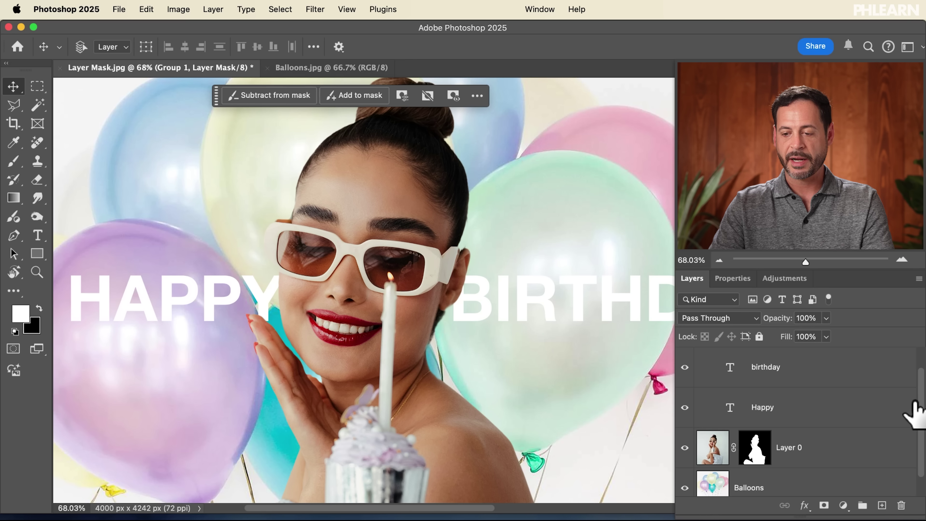
- Select the birthday text layer inside Group 1
scroll(922, 408, "up", 2)
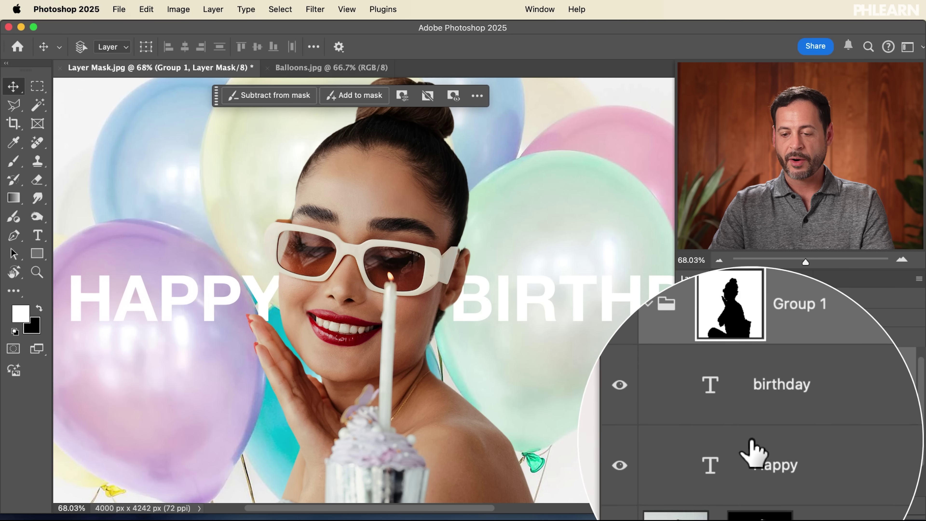
left_click(748, 454)
left_click(760, 423)
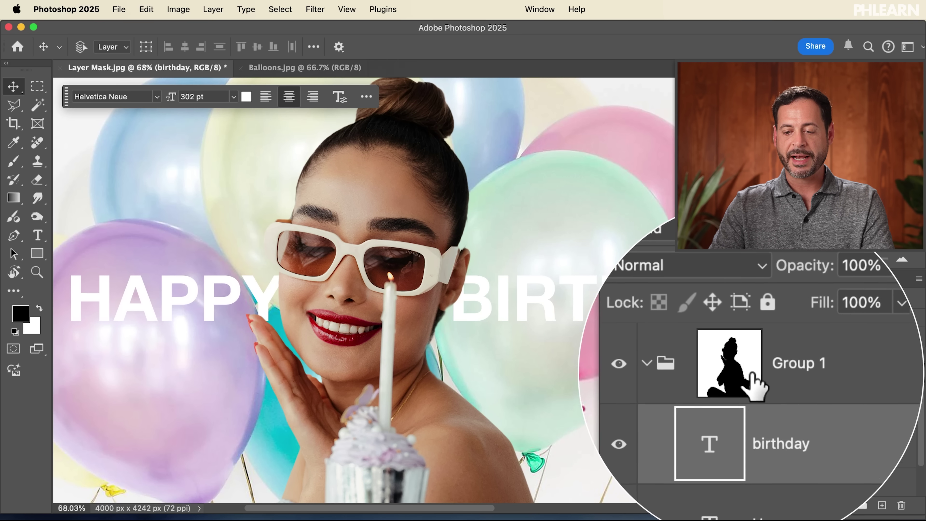
- Stack the HAPPY text directly above BIRTHDAY and move both text layers together to the blank area beside the woman's head
left_click(760, 450)
left_click_drag(190, 288, 552, 242)
left_click(782, 411, "shift")
left_click_drag(577, 337, 209, 254)
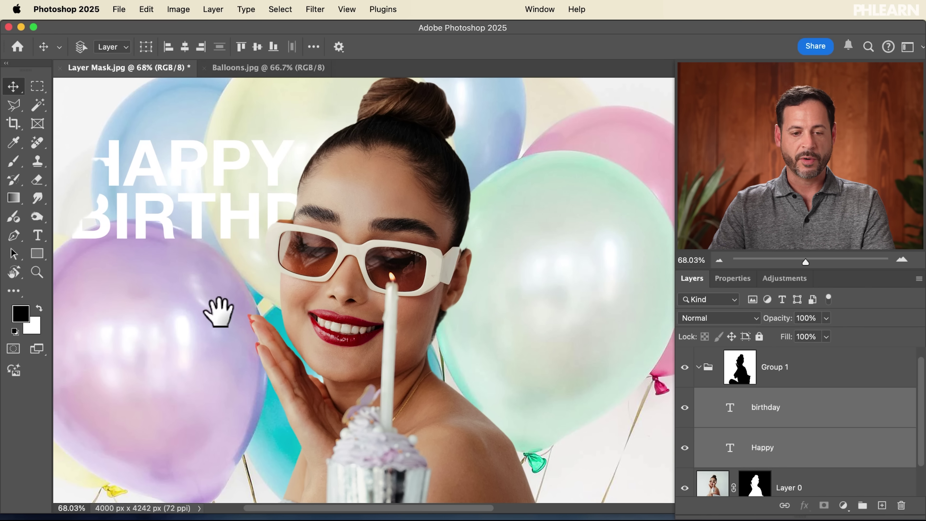
- Move both text layers over the purple balloon beside the woman's face and align their left edges
left_click_drag(131, 320, 186, 320)
left_click_drag(252, 334, 314, 362)
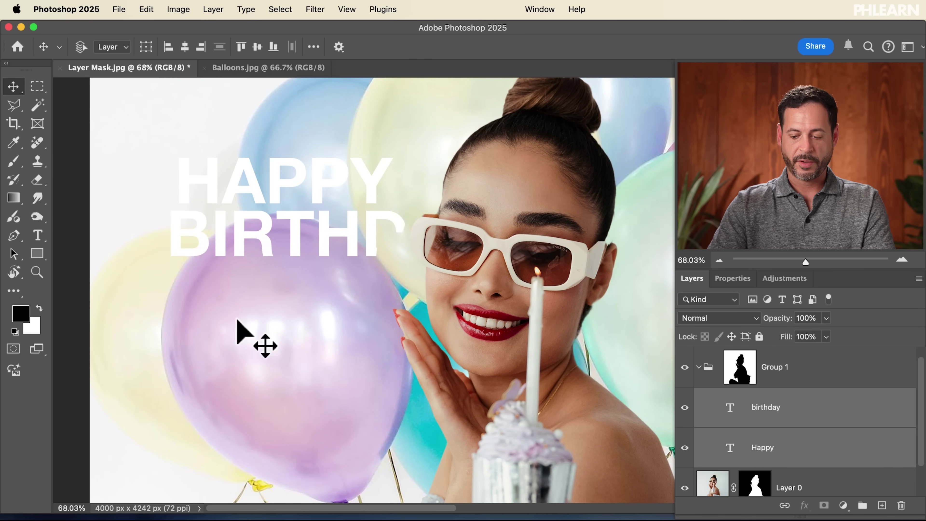
left_click_drag(311, 314, 229, 316)
left_click_drag(257, 373, 241, 367)
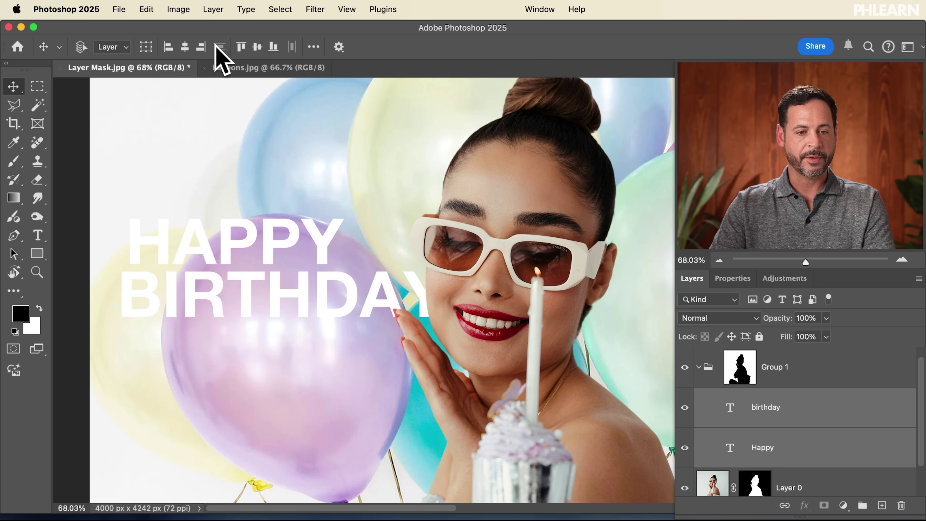
left_click(167, 48)
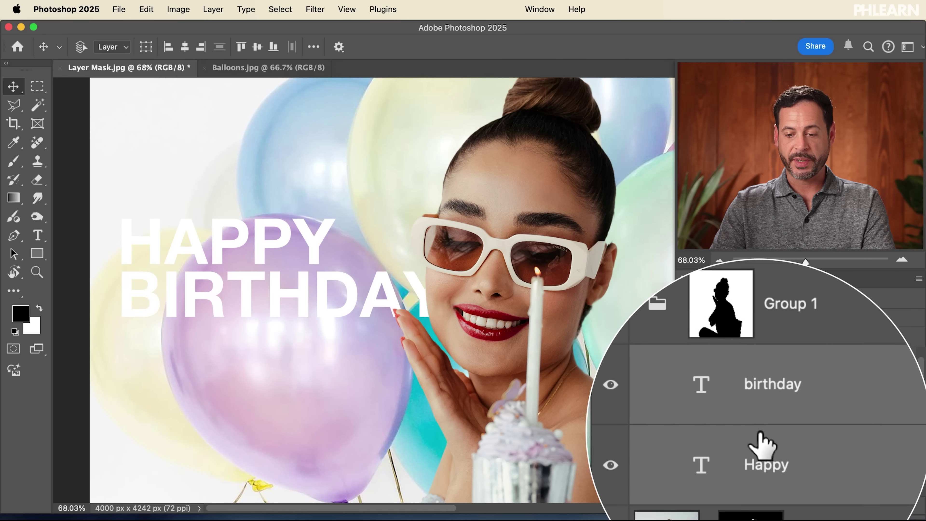
- Add a gradient fill layer above the Happy text layer using the Blue_02 preset from the Blues set
scroll(920, 434, "down", 1)
scroll(924, 432, "up", 1)
left_click(825, 458)
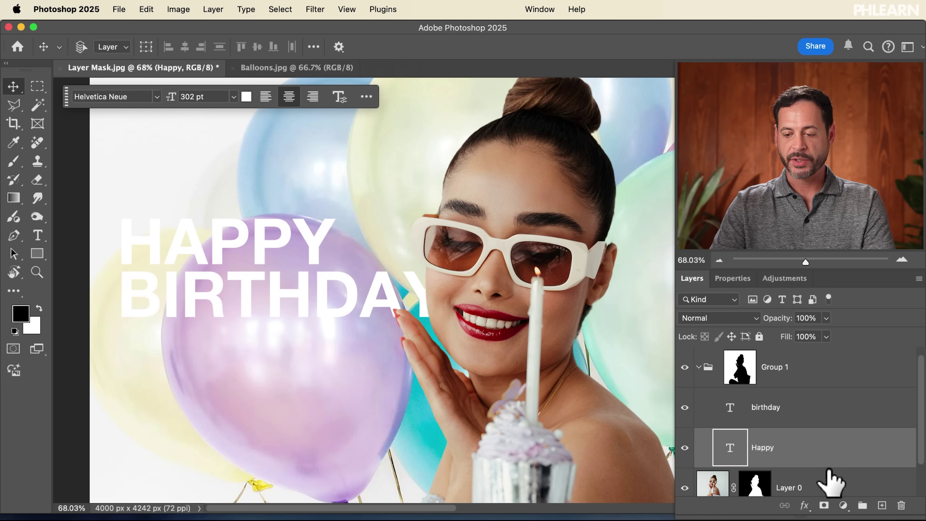
left_click(842, 505)
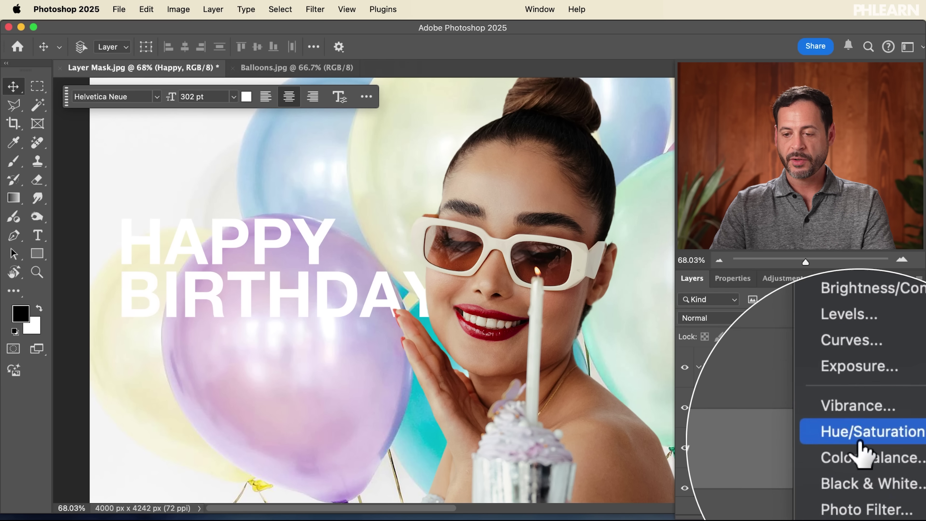
left_click(850, 333)
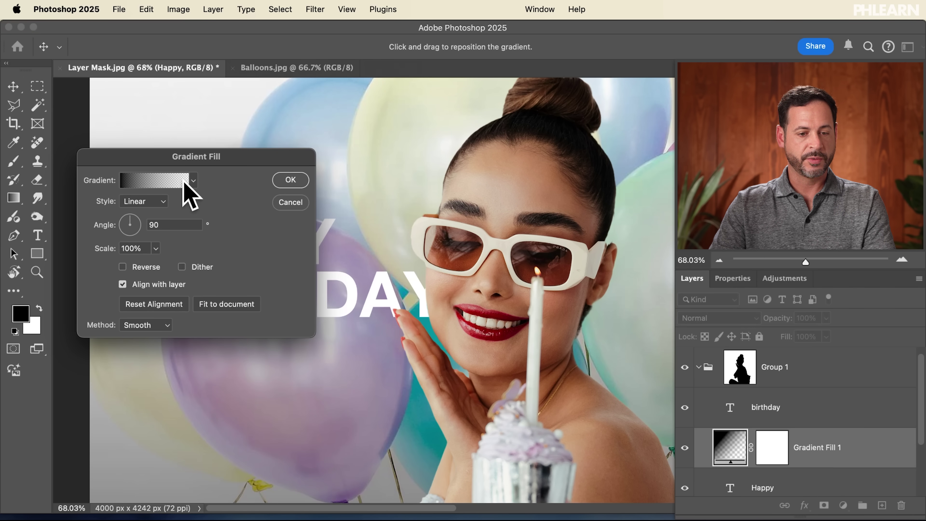
left_click(157, 181)
left_click(478, 228)
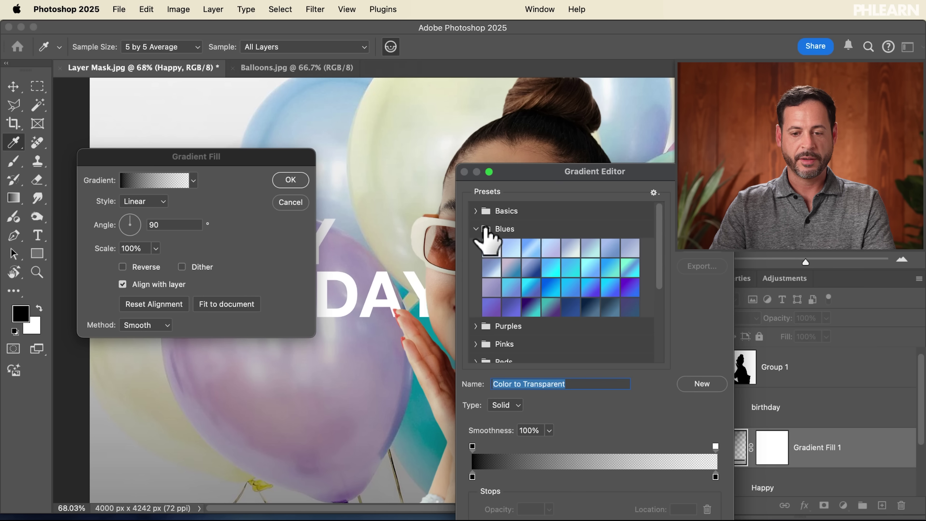
left_click(510, 248)
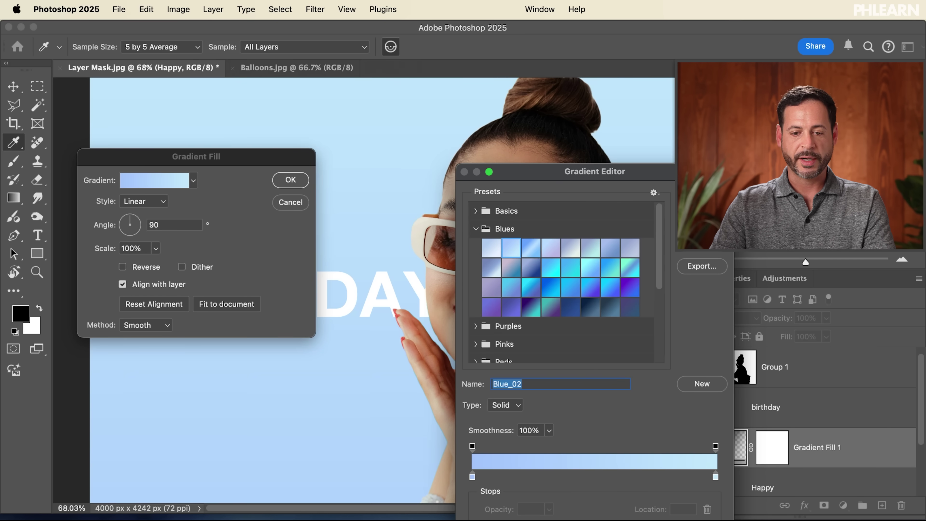
left_click(702, 212)
left_click(291, 180)
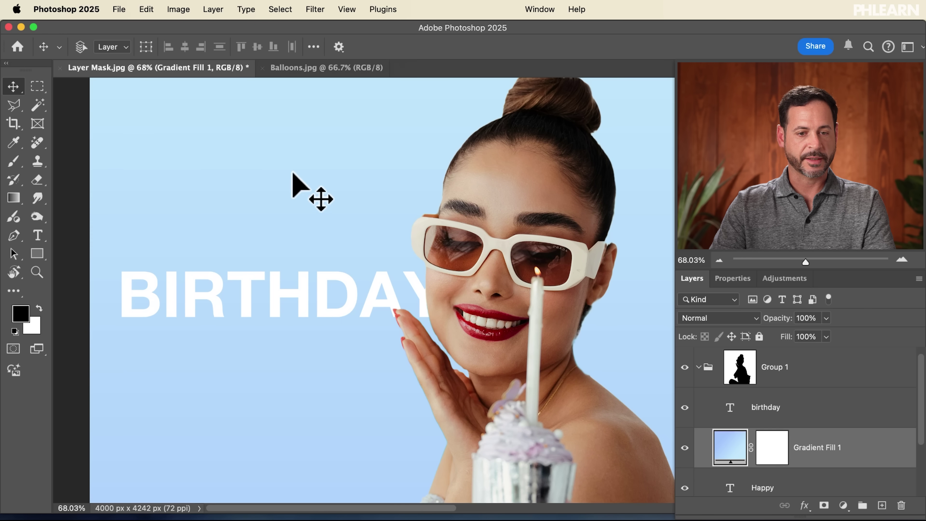
- Change the gradient fill's style to Radial and shift its center toward the woman
double_click(727, 451)
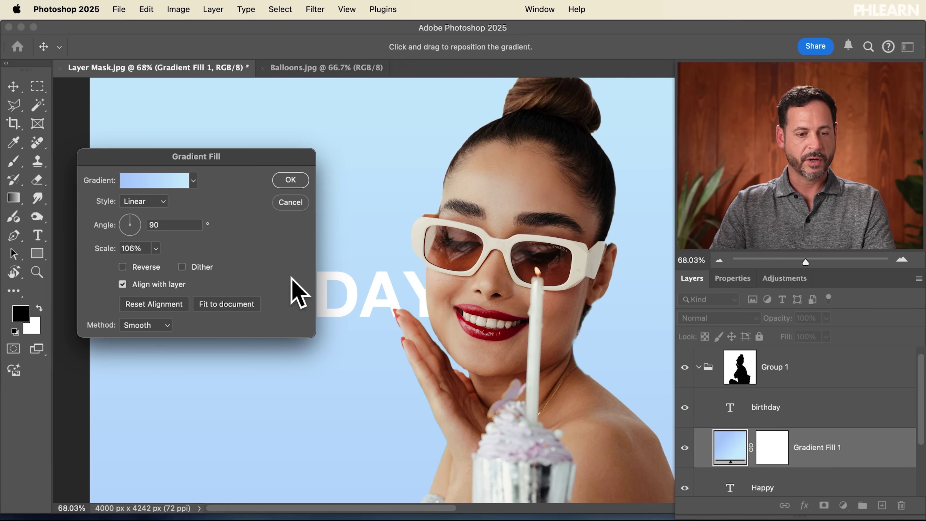
left_click(156, 201)
left_click(160, 211)
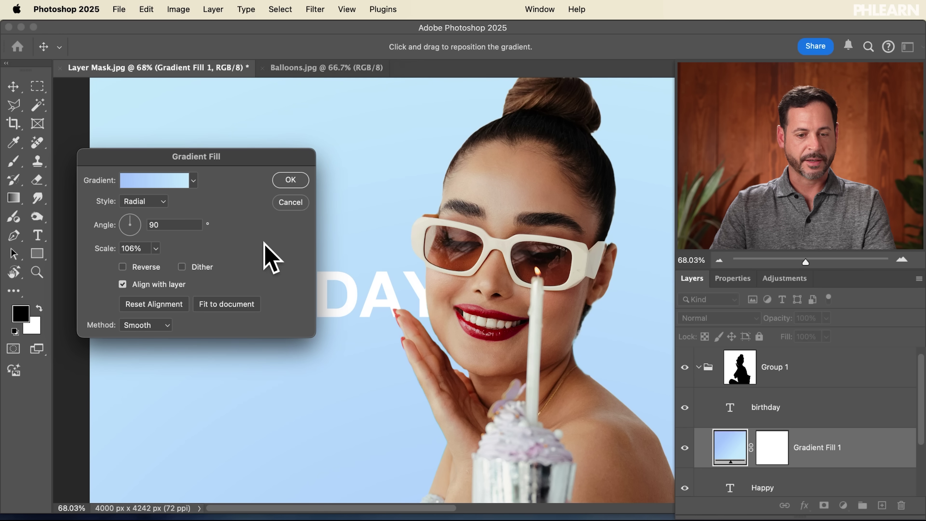
left_click_drag(322, 256, 342, 257)
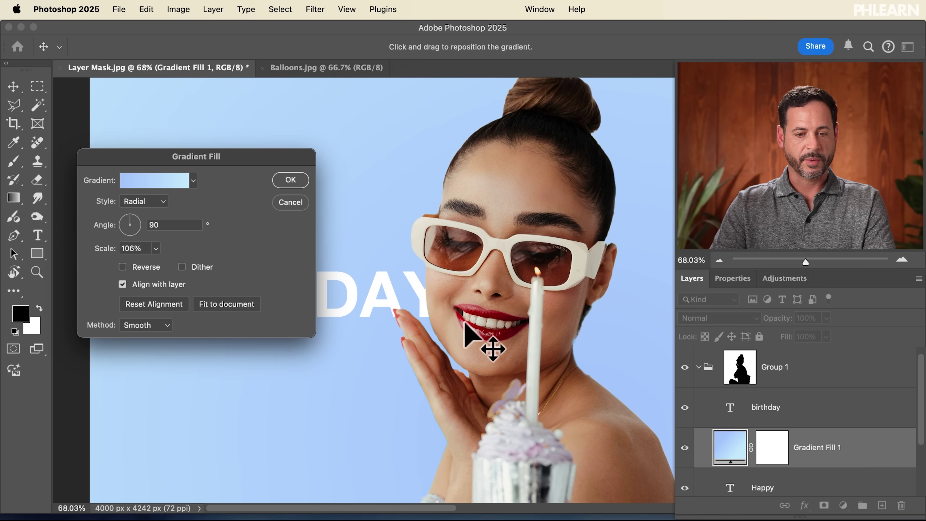
left_click(291, 180)
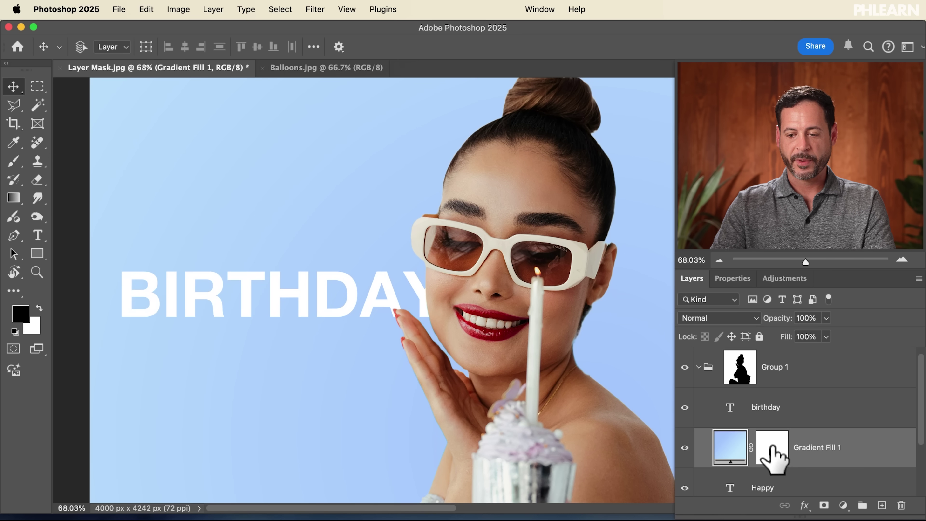
- Move the gradient fill layer below the Happy text layer within Group 1
left_click(773, 456)
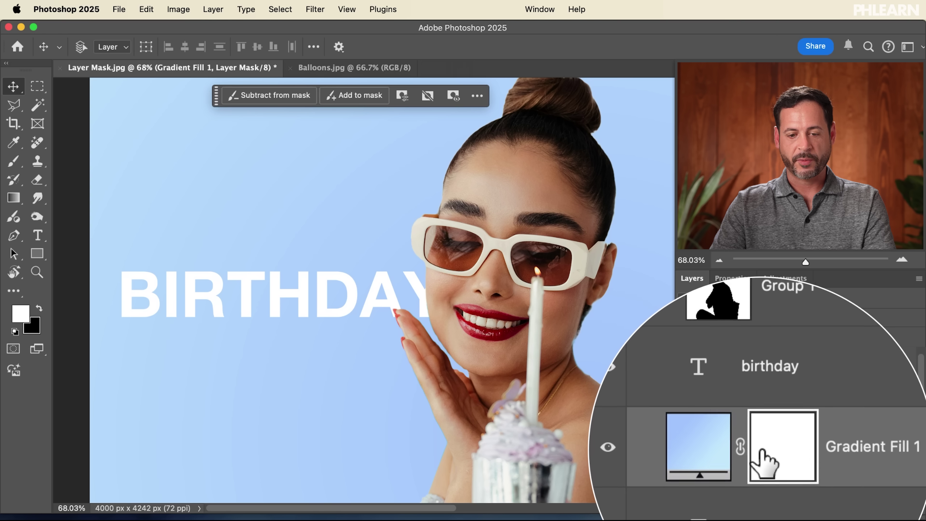
key("super+bracketleft")
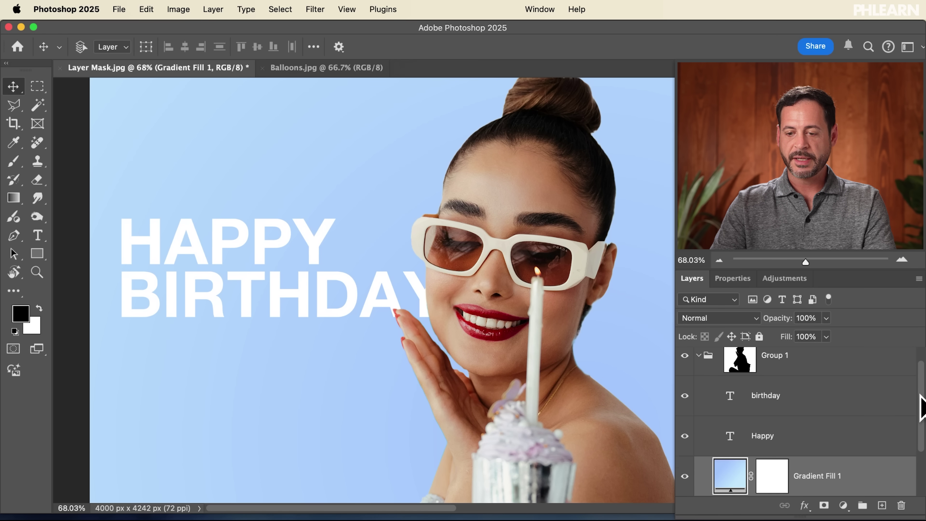
scroll(919, 398, "down", 2)
scroll(921, 405, "up", 3)
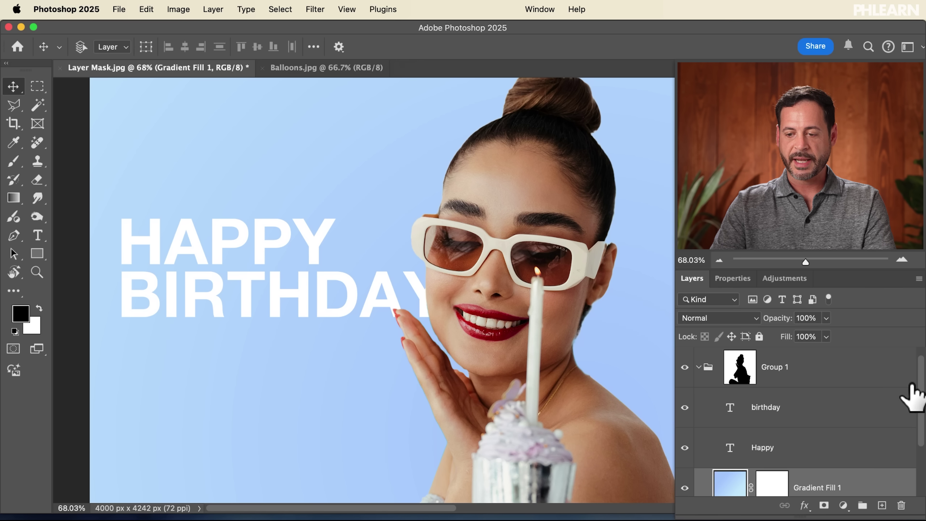
scroll(921, 401, "down", 2)
- Target the gradient fill's layer mask and set the Gradient tool to radial with the black-to-white preset from Basics
left_click(772, 451)
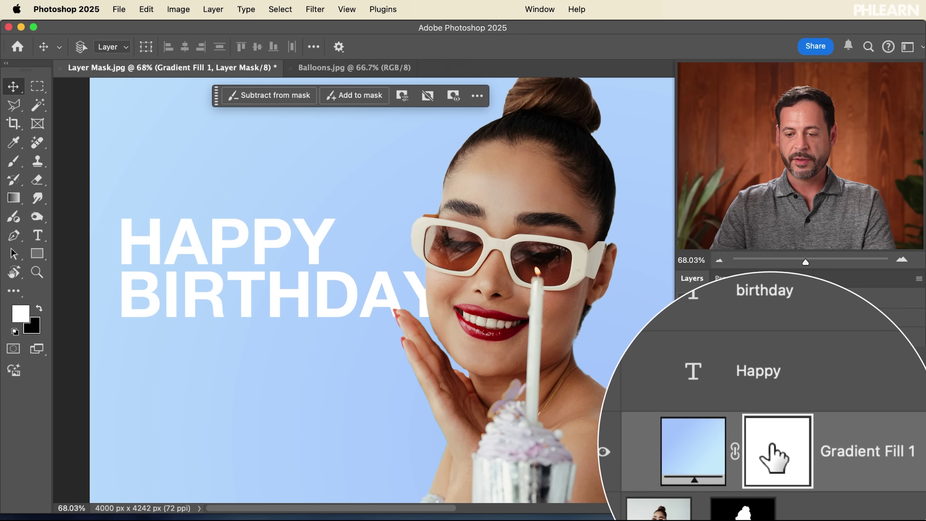
key("g")
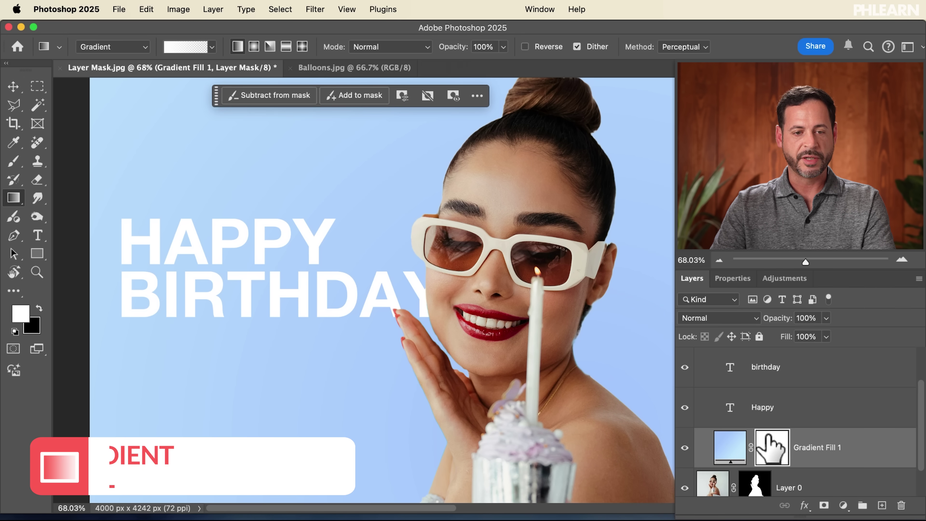
left_click(252, 47)
left_click(211, 48)
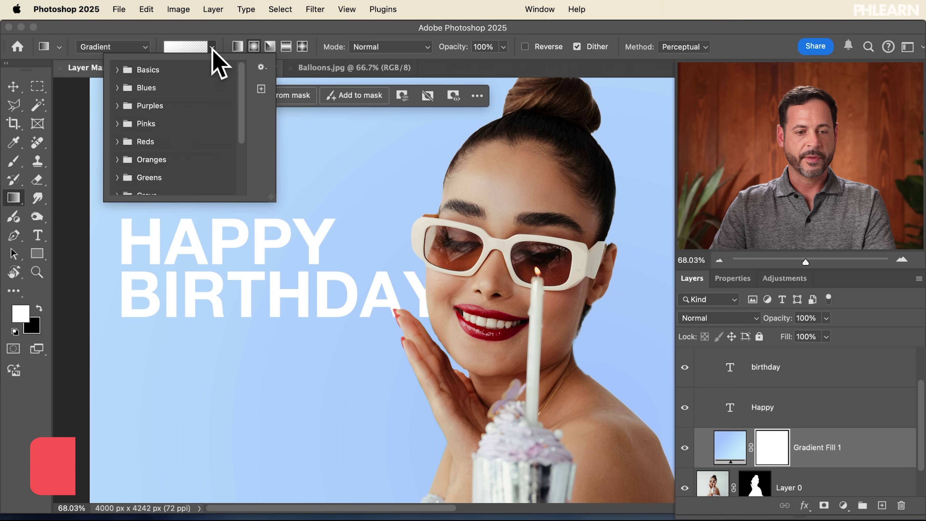
left_click(129, 68)
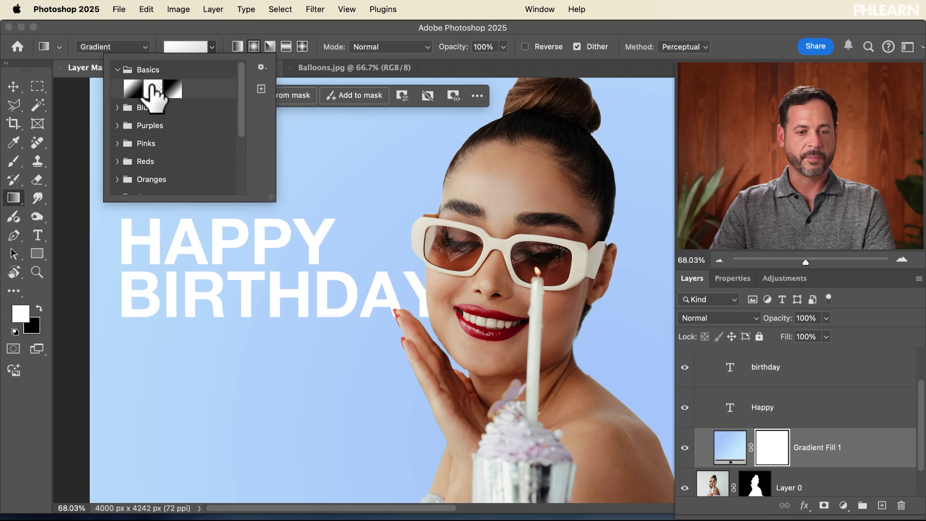
left_click(229, 33)
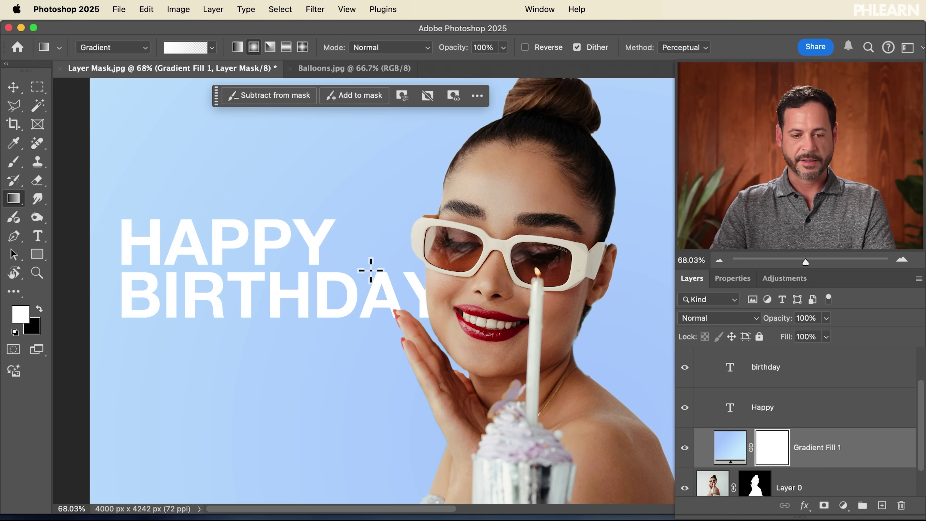
left_click(175, 51)
left_click(173, 88)
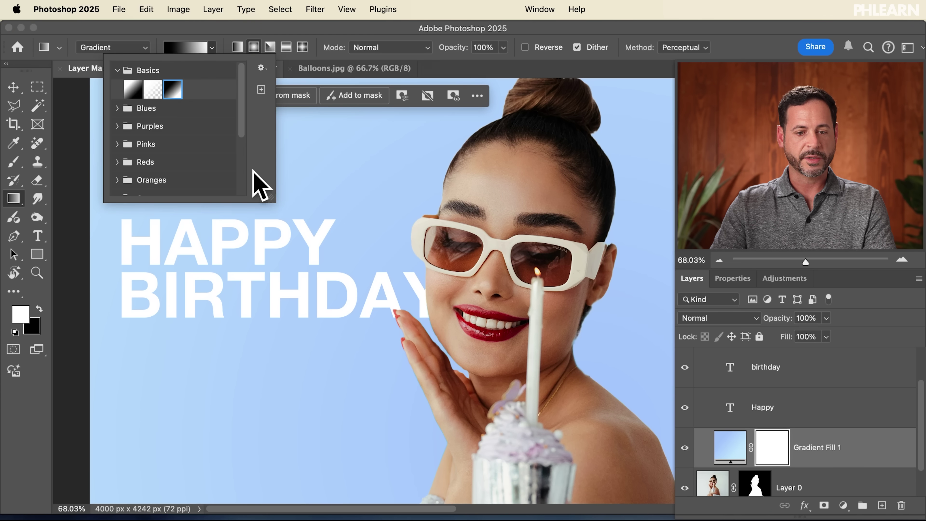
- Draw a reversed radial gradient on the fill's mask, extend it past the canvas edge, and center it on the BIRTHDAY text
left_click_drag(393, 343, 230, 249)
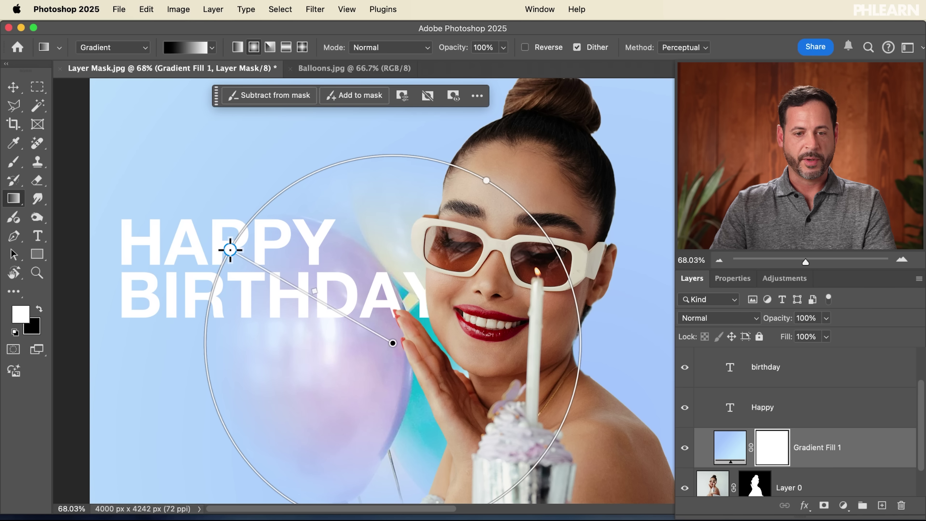
left_click(525, 47)
left_click_drag(230, 250, 76, 177)
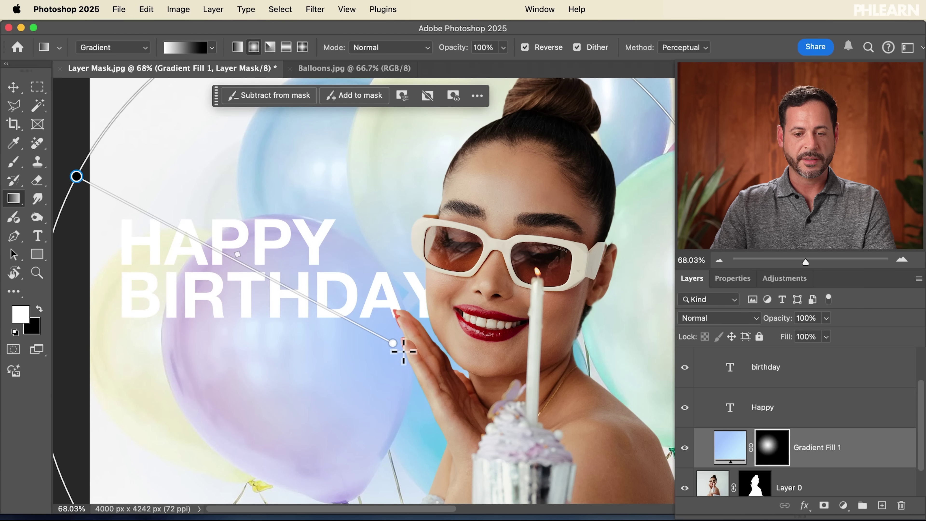
left_click_drag(393, 343, 307, 294)
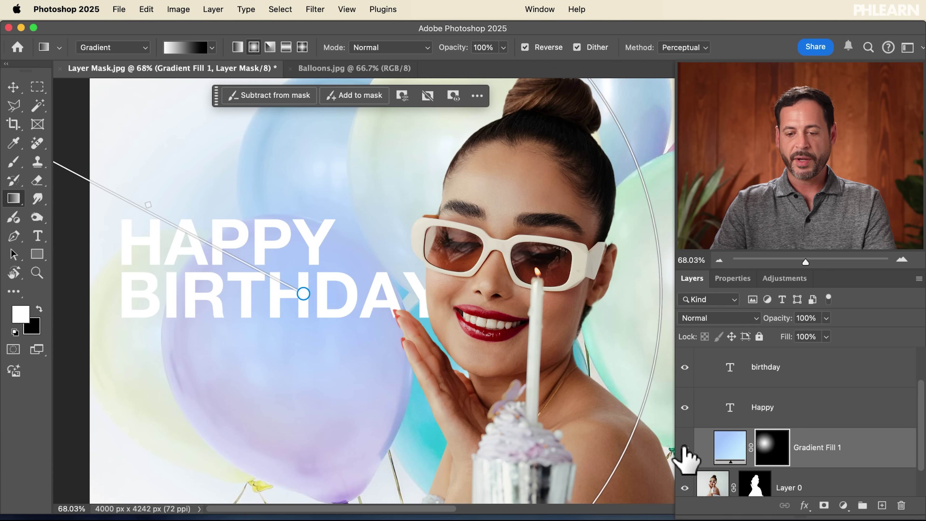
- Toggle the gradient fill layer's visibility to compare the image with and without the blue glow
left_click(685, 448)
left_click(685, 448)
left_click(684, 447)
left_click(684, 448)
left_click(684, 448)
left_click(684, 447)
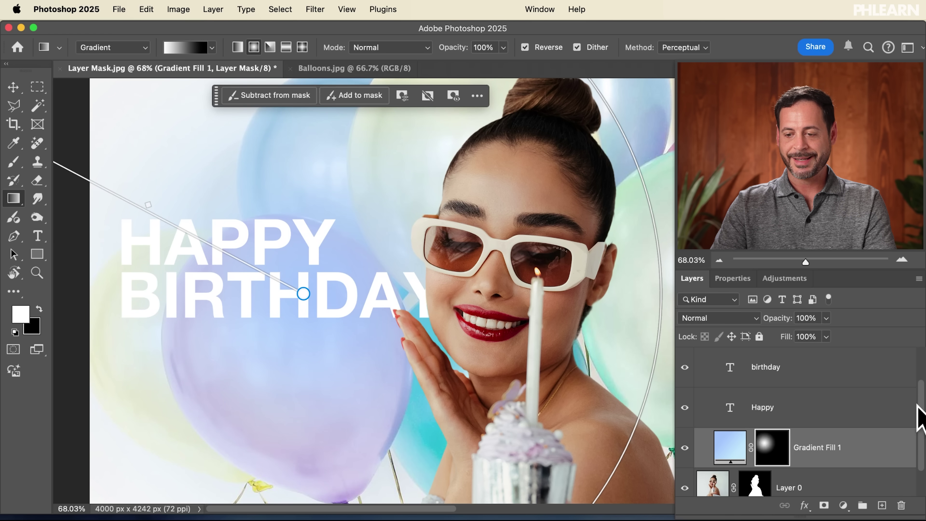
- Toggle Group 1's visibility to compare the image with and without the text and gradient
scroll(922, 377, "up", 2)
left_click(684, 367)
left_click(685, 368)
left_click(685, 367)
left_click(685, 367)
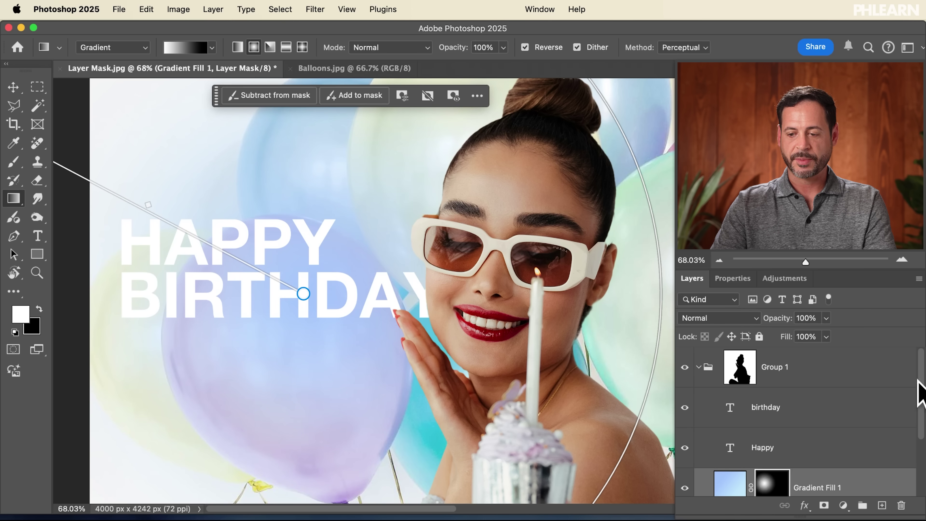
- Enlarge the mask's radial gradient and move its center to the Y of BIRTHDAY beside the woman's cheek
left_click_drag(567, 352, 449, 284)
left_click_drag(175, 140, 66, 82)
left_click_drag(353, 235, 409, 235)
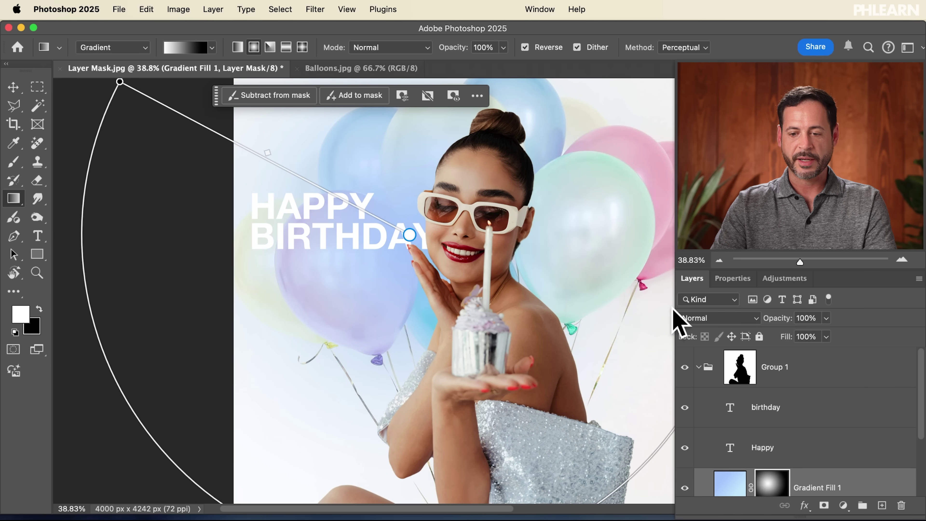
left_click_drag(476, 238, 518, 234)
left_click_drag(394, 230, 448, 325)
double_click(432, 308)
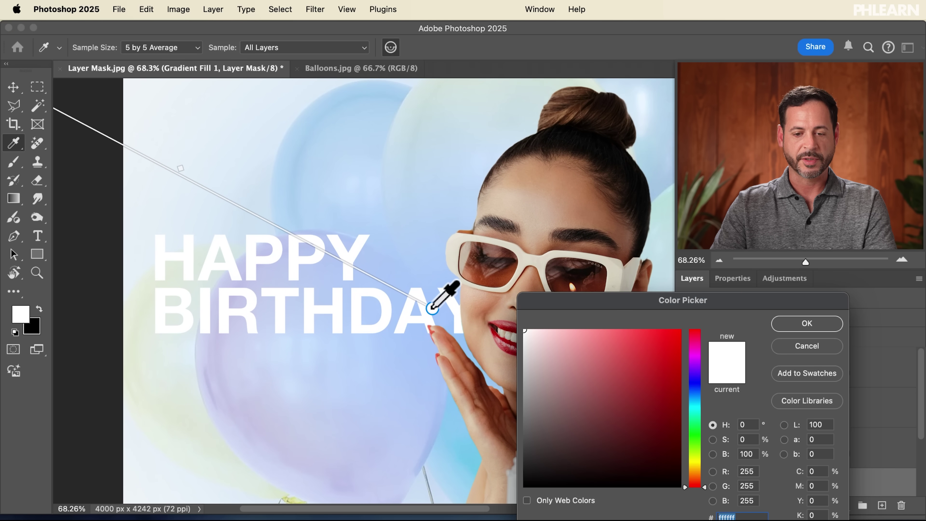
left_click_drag(585, 304, 509, 225)
left_click_drag(552, 281, 615, 236)
left_click(726, 269)
- Select Group 1's layer mask and collapse the group in the layer stack
scroll(507, 292, "down", 5)
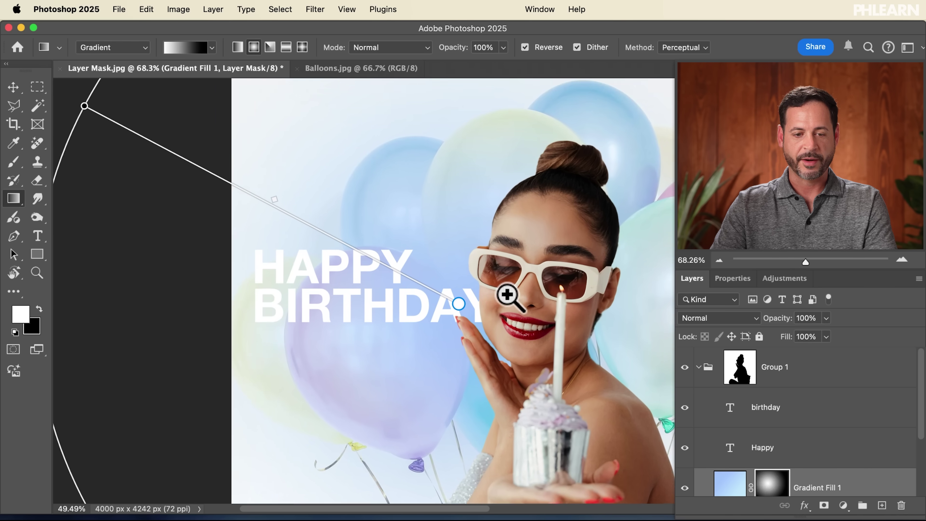
left_click_drag(502, 292, 395, 252)
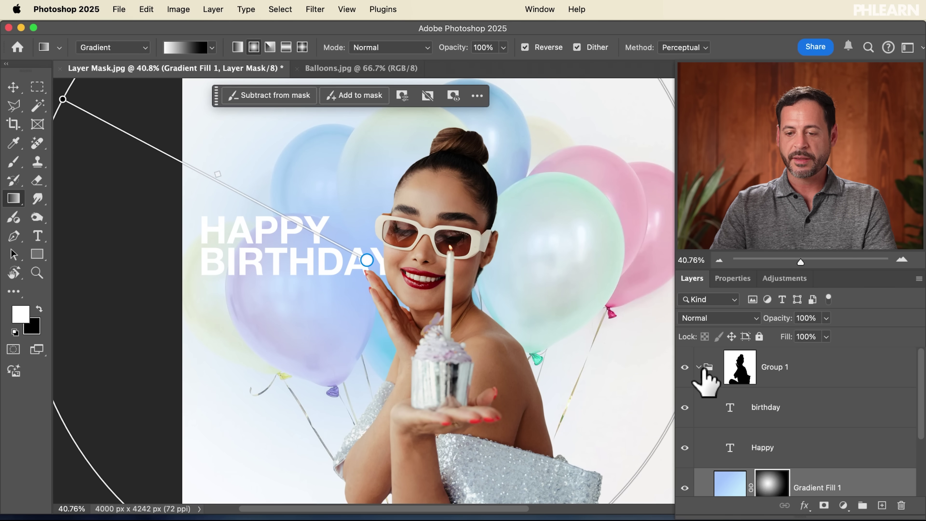
left_click(719, 380)
left_click(699, 366)
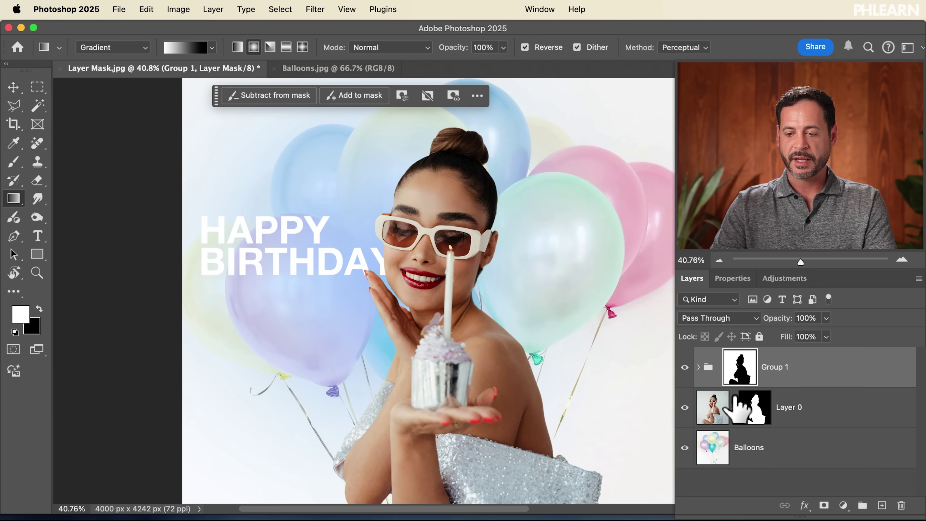
scroll(425, 286, "up", 5)
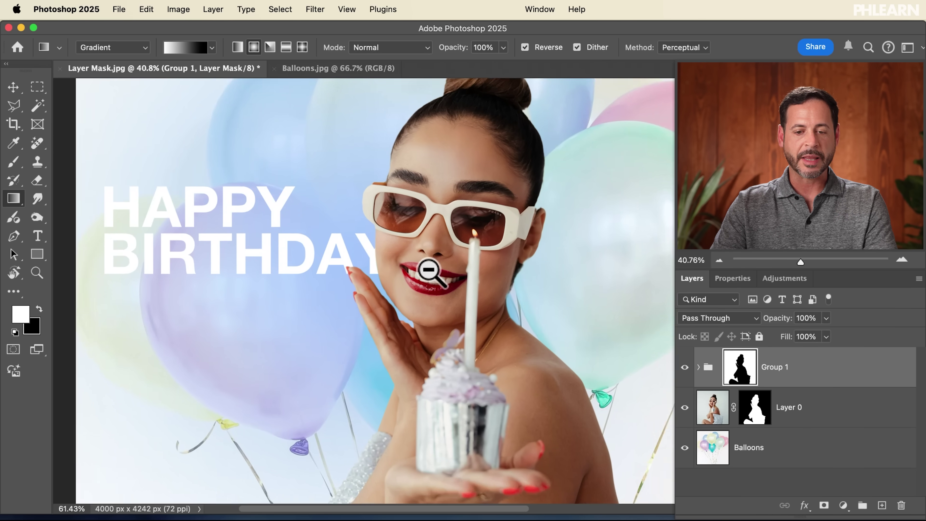
left_click_drag(428, 290, 474, 368)
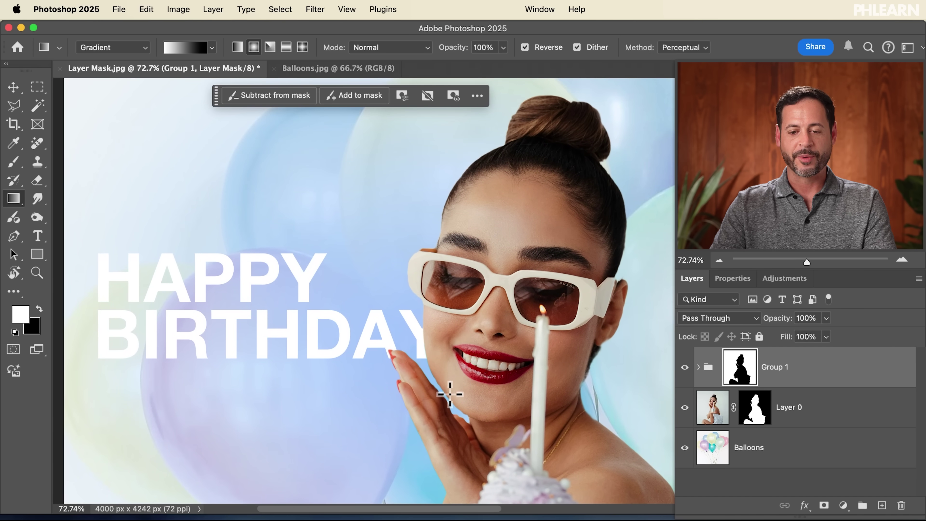